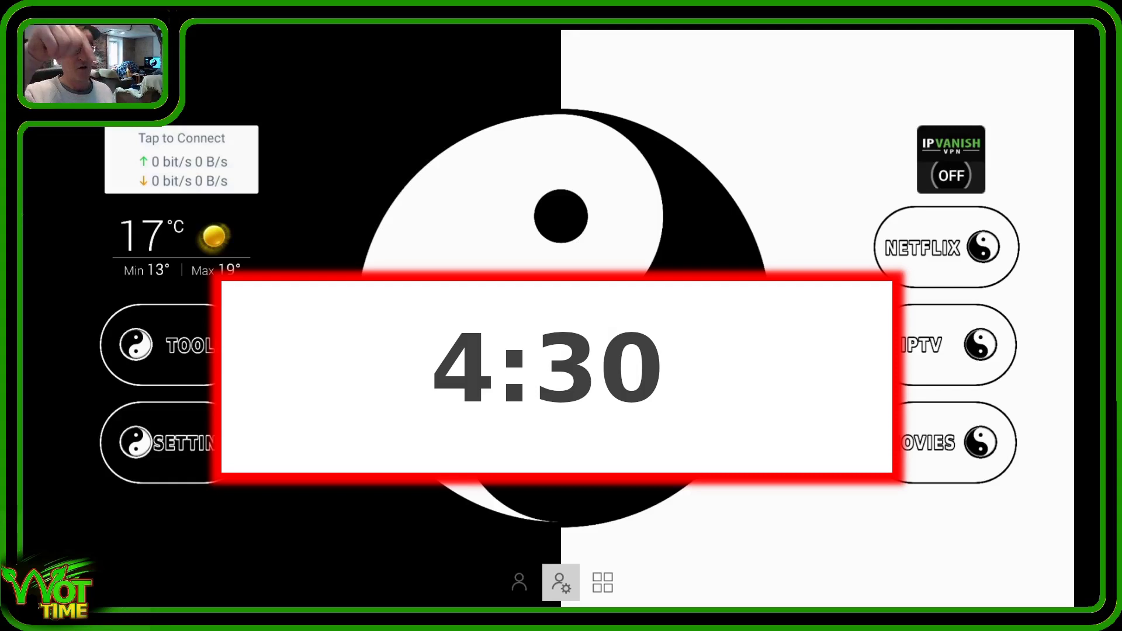
Launch Google Play Store from the yin-yang launcher's TOOLS app list.
key("Up")
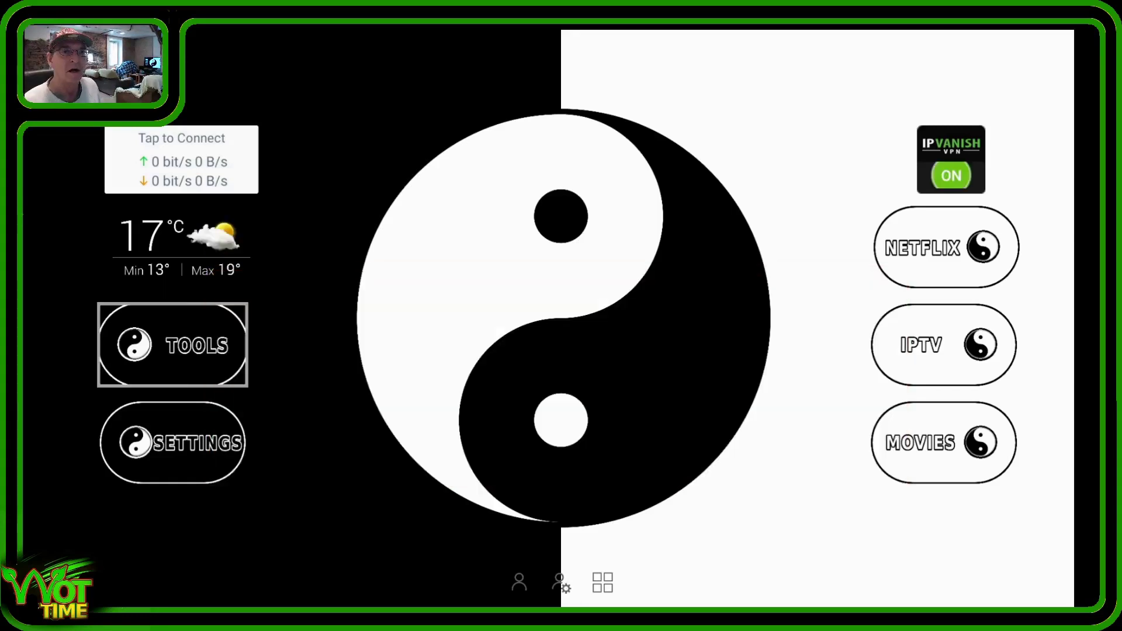
key("Return")
key("Down")
key("Down")
key("Down")
key("Down")
key("Down")
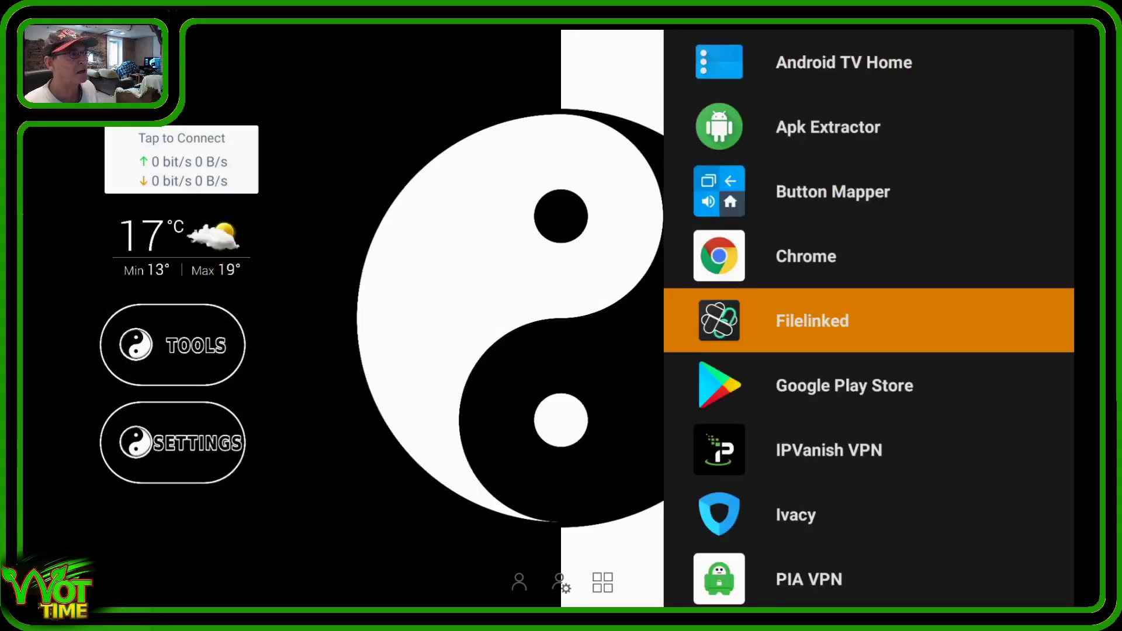
key("Return")
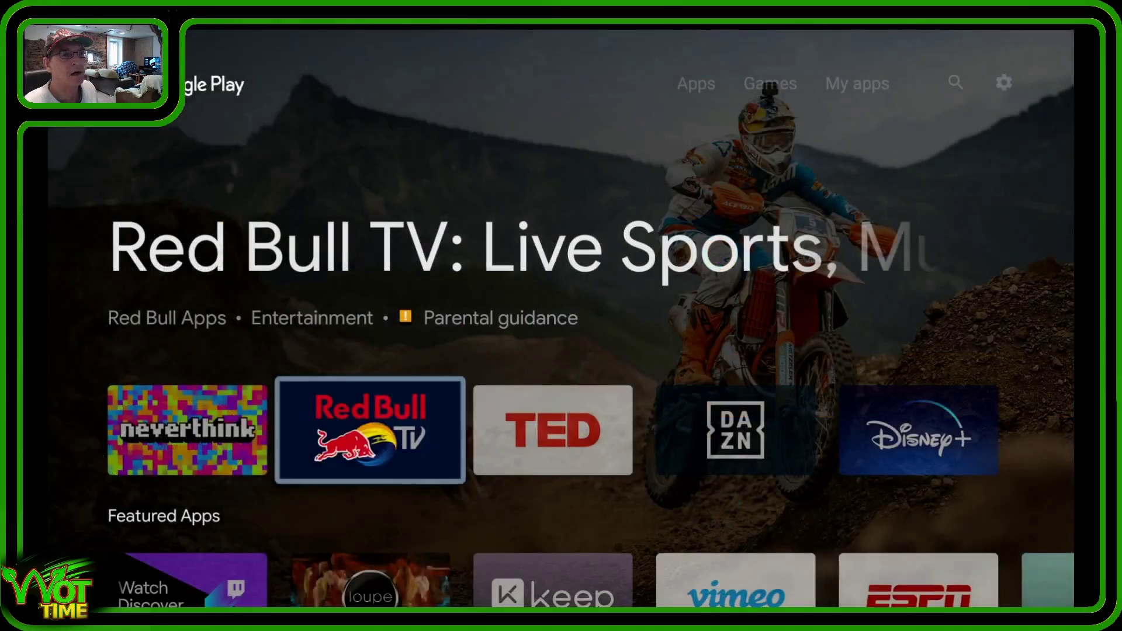
Search for 'sideload channel launcher 2', confirm it shows Open/Uninstall, and return to results.
key("Up")
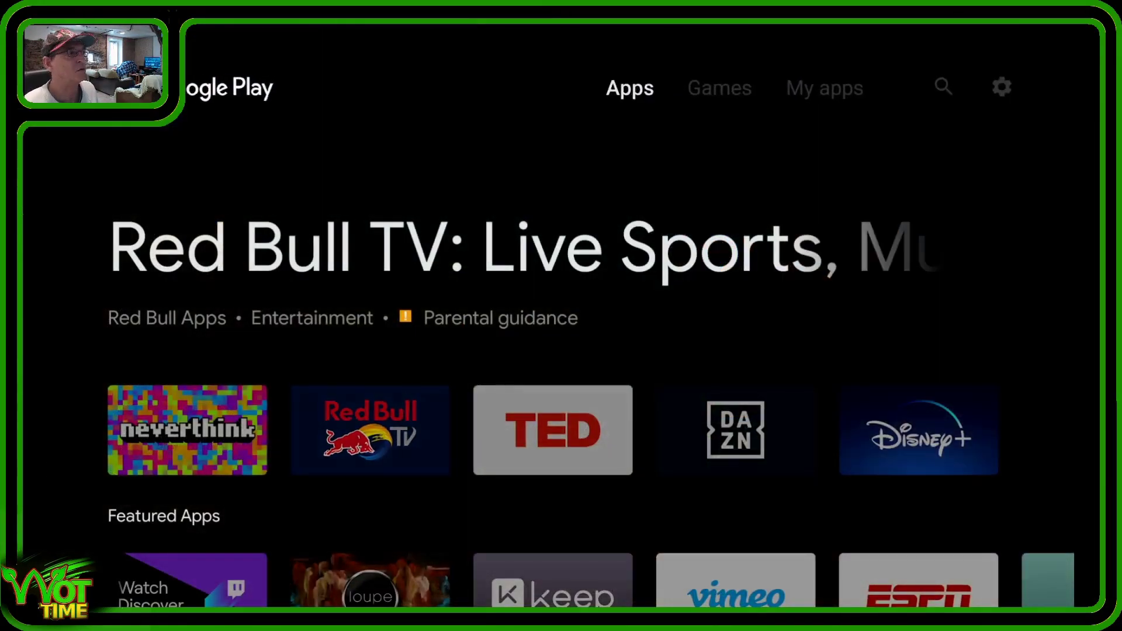
key("Right")
key("Right")
key("Right")
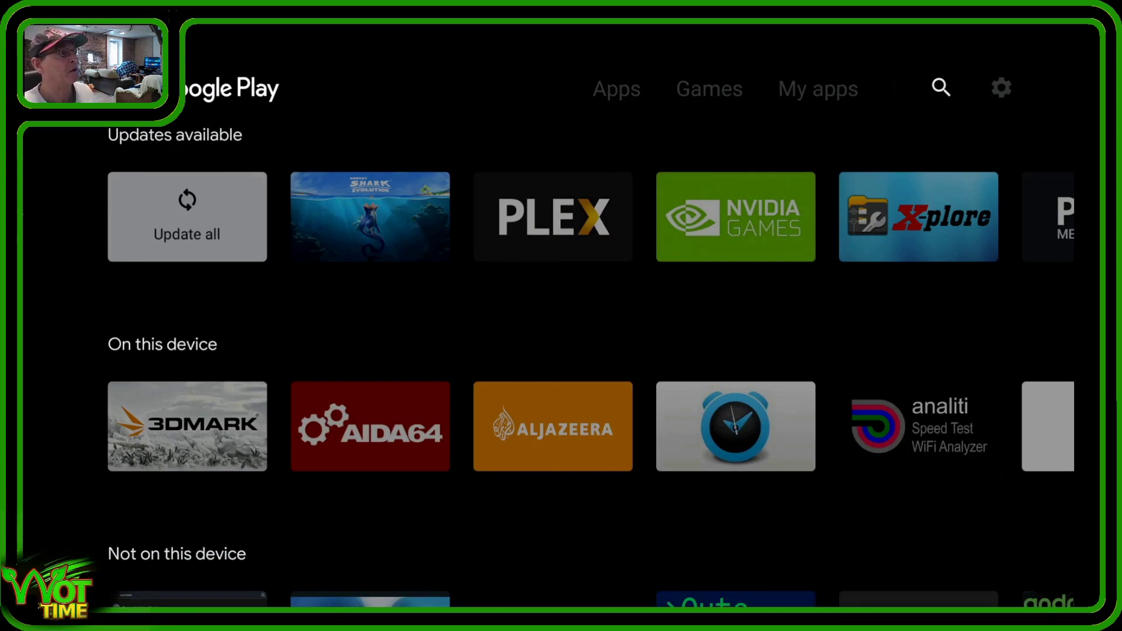
key("Return")
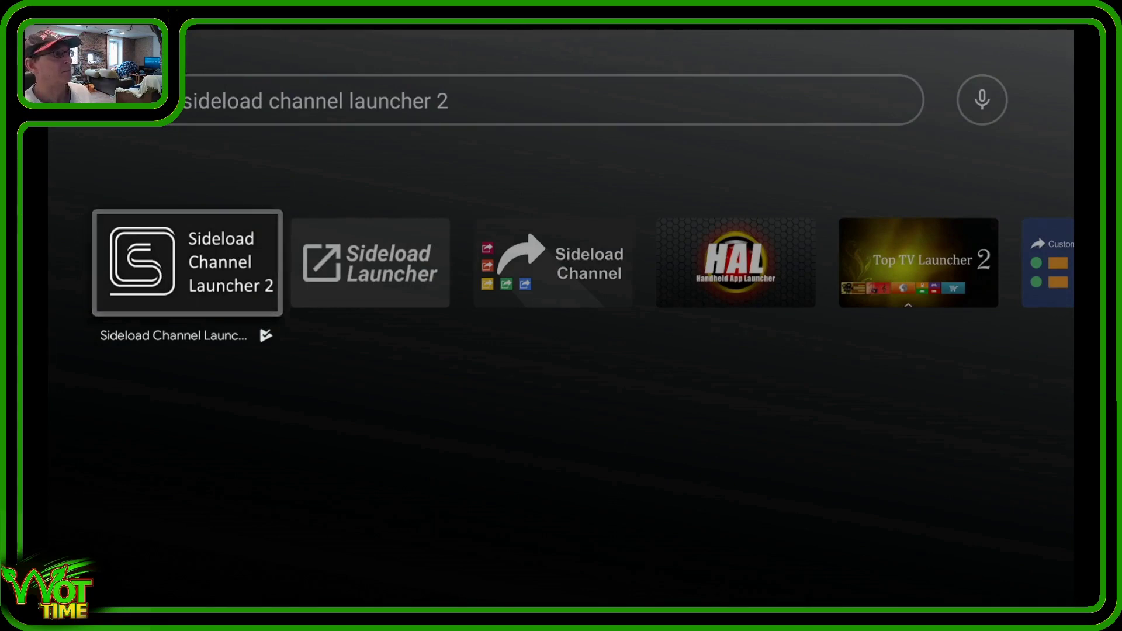
key("Return")
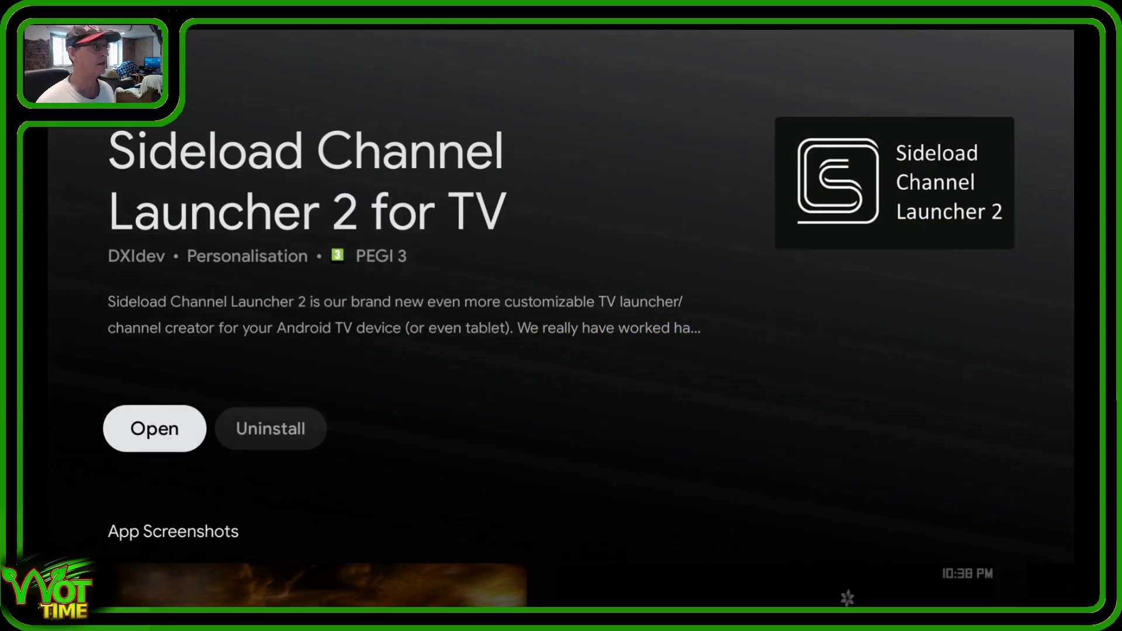
key("Escape")
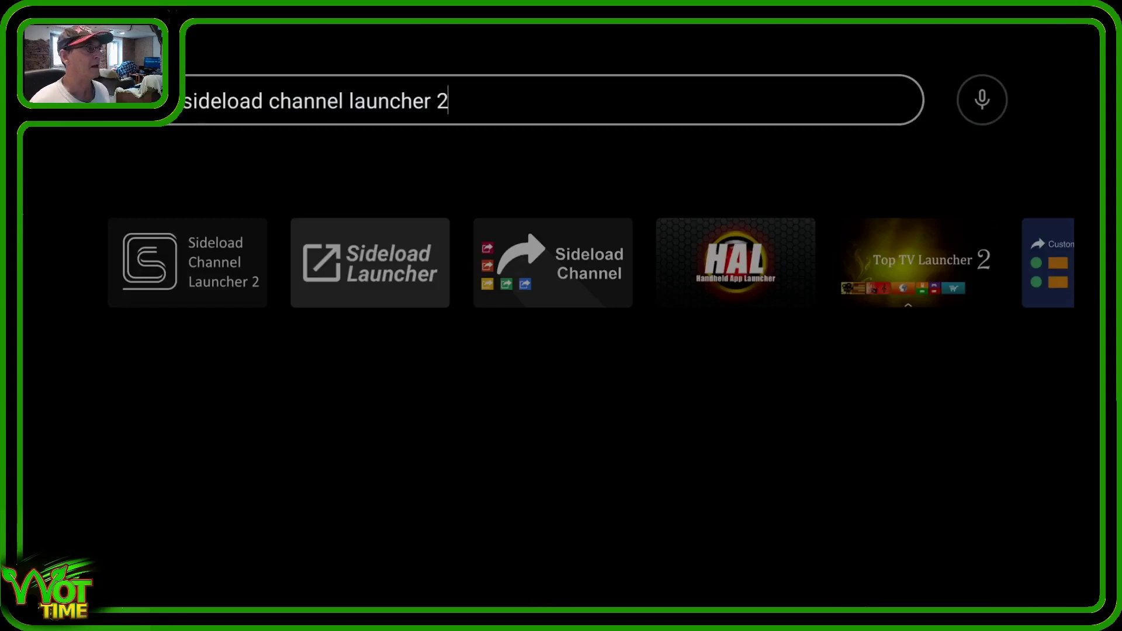
Voice-search 'weather live' and confirm the Weather Live app page shows it installed.
key("Right")
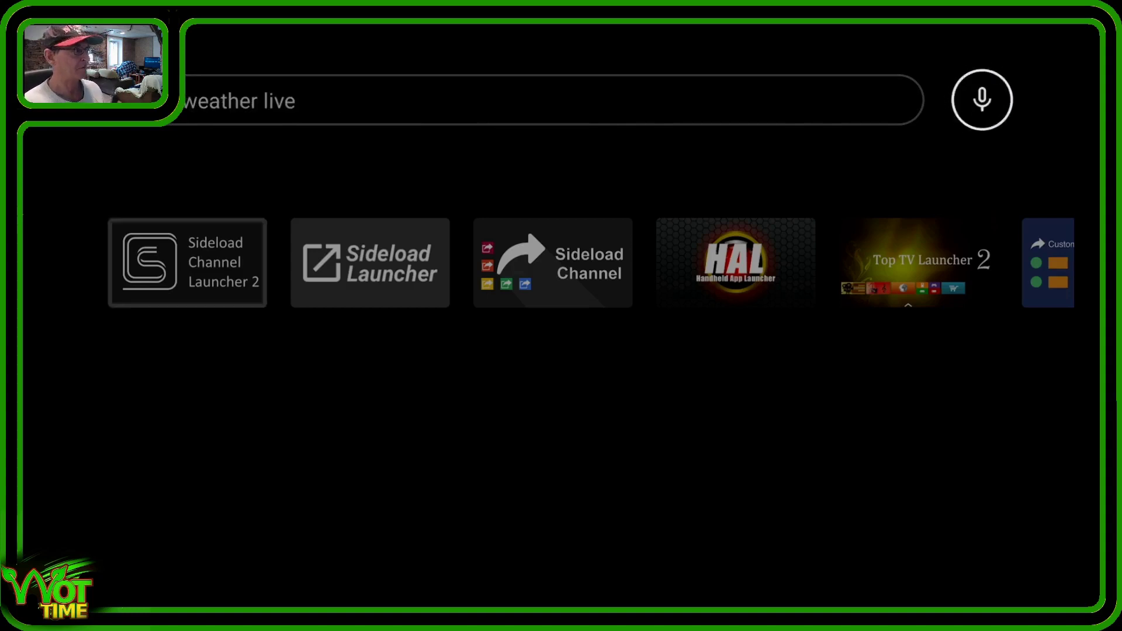
key("Right")
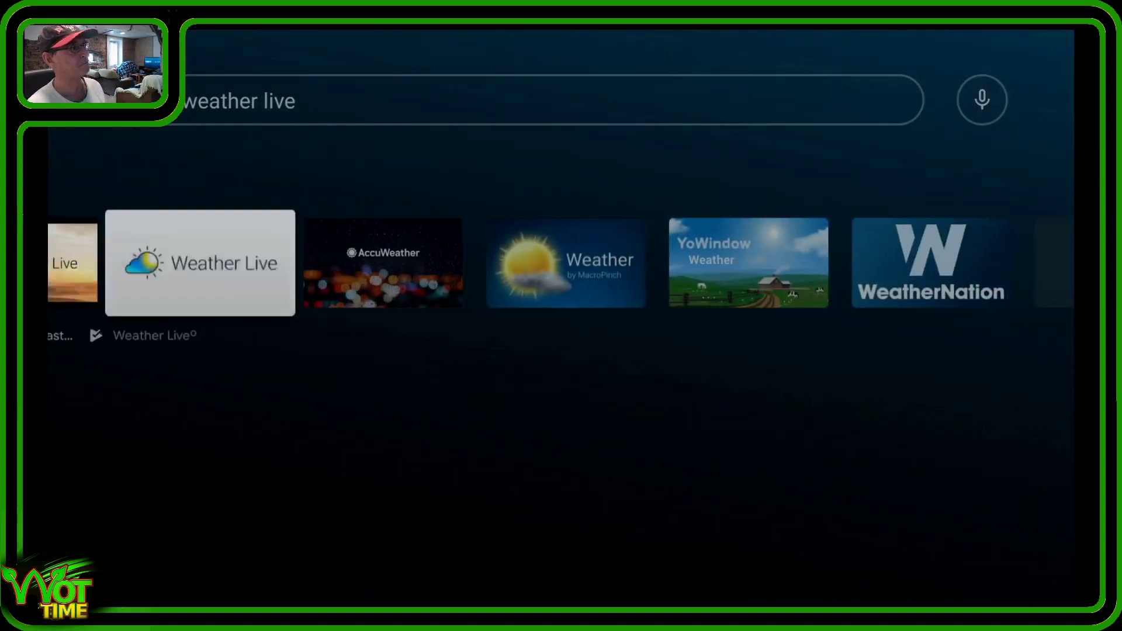
key("Left")
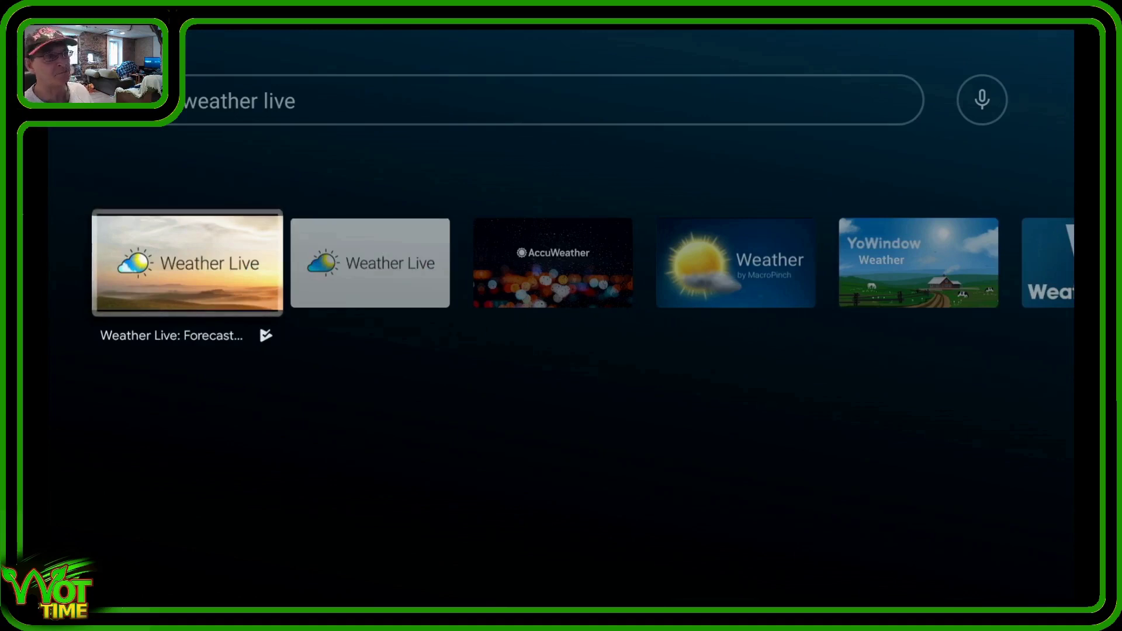
key("Return")
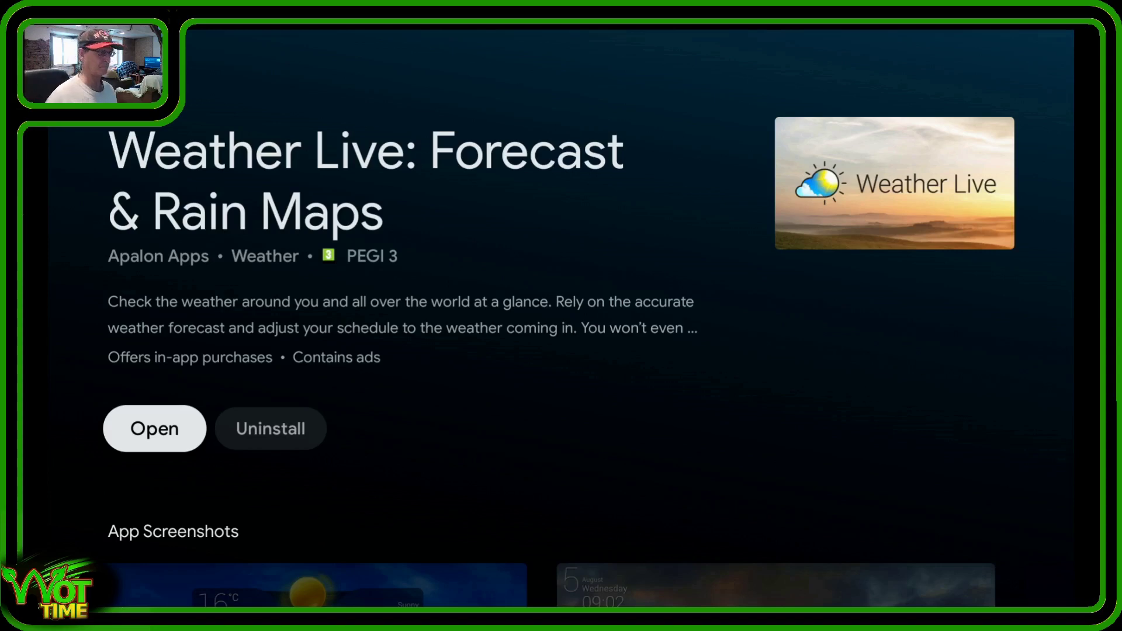
key("Escape")
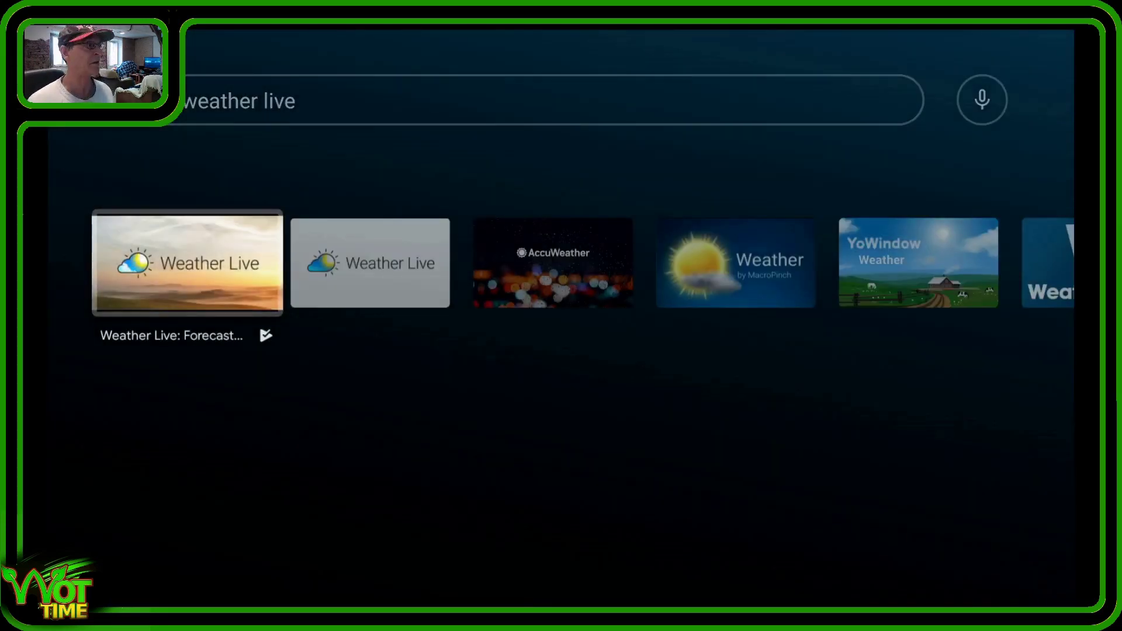
Confirm Weather by MacroPinch is installed from its app page, then return to results.
key("Right")
key("Right")
key("Right")
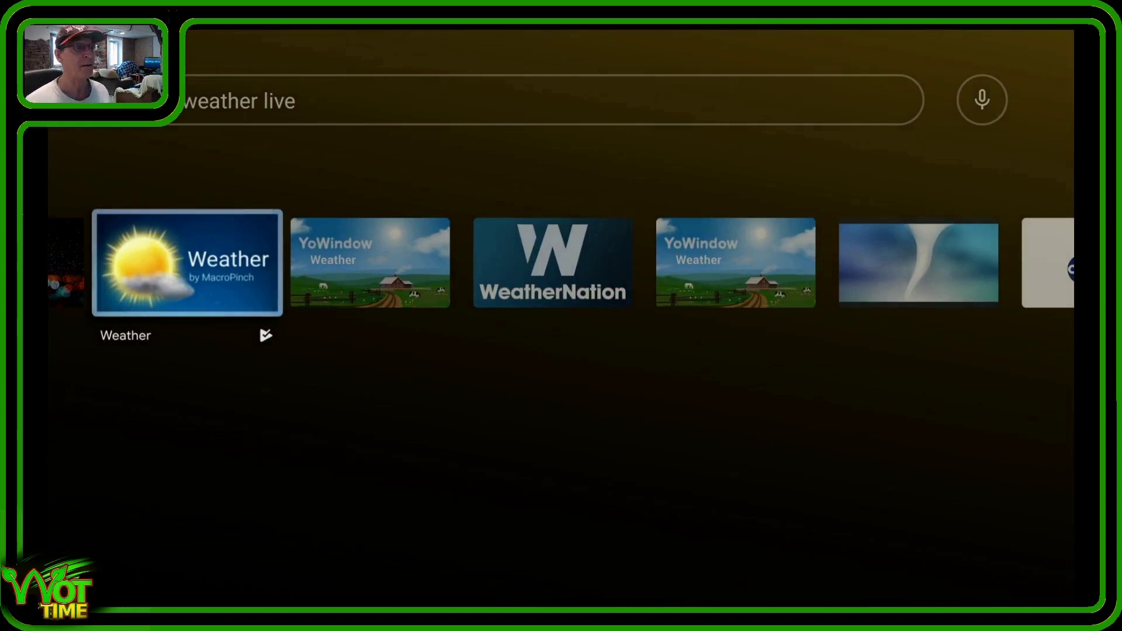
key("Return")
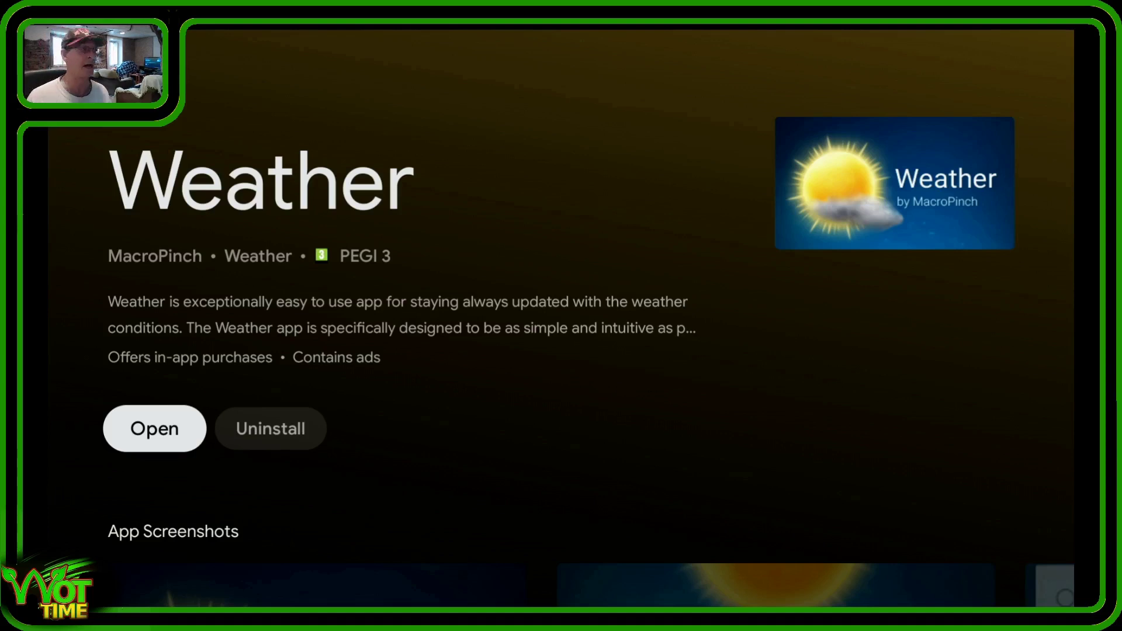
key("Escape")
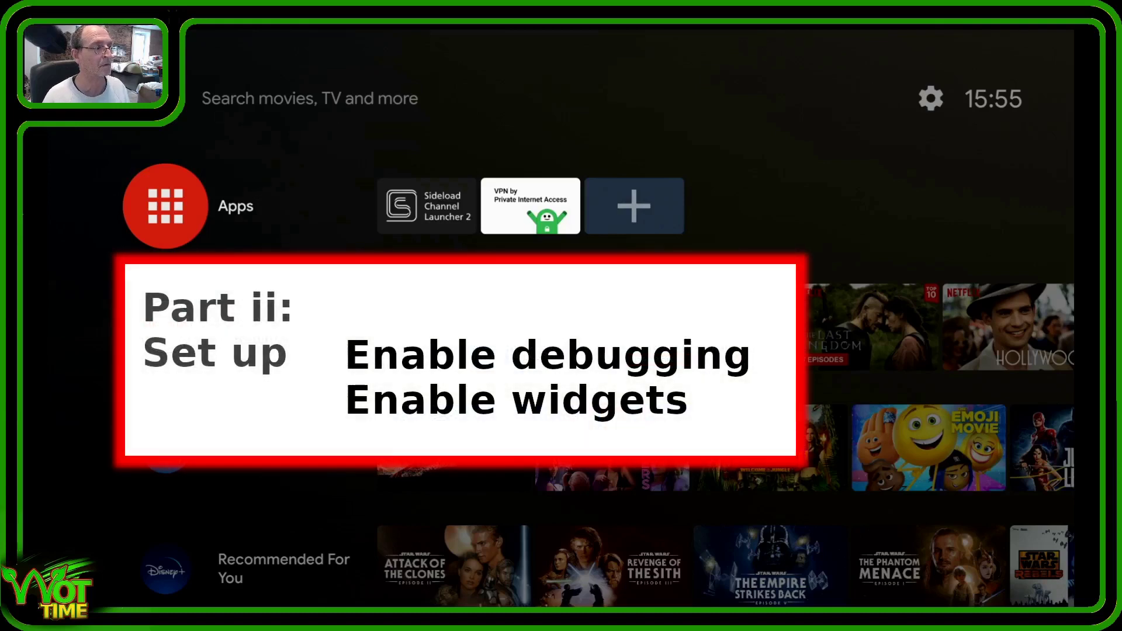
Open Settings > Device Preferences > About.
key("Up")
key("Right")
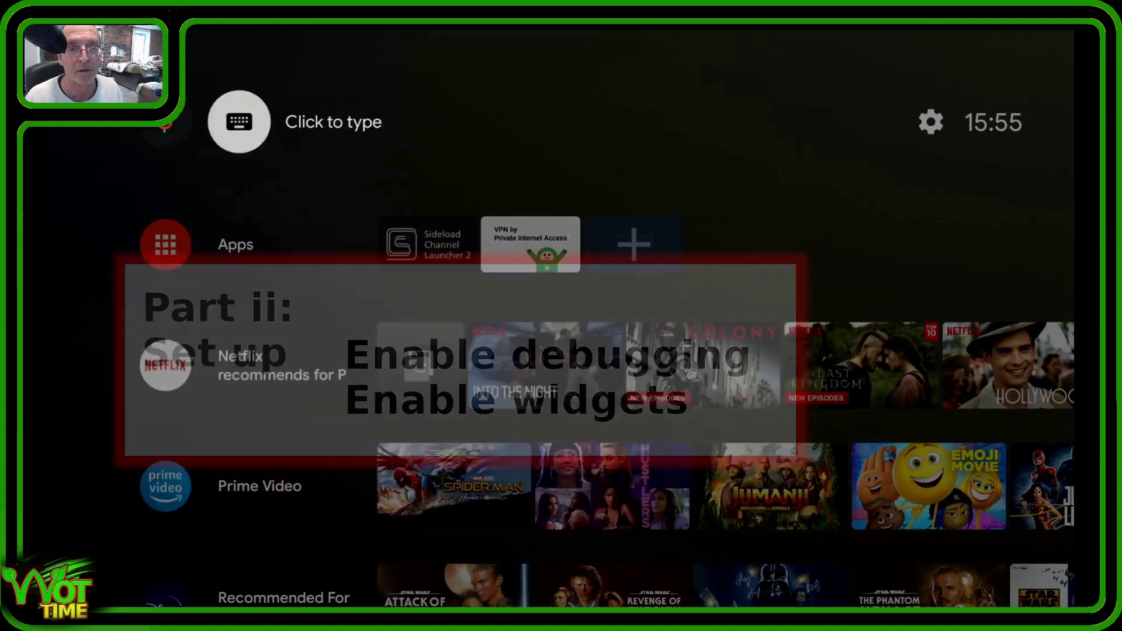
key("Right")
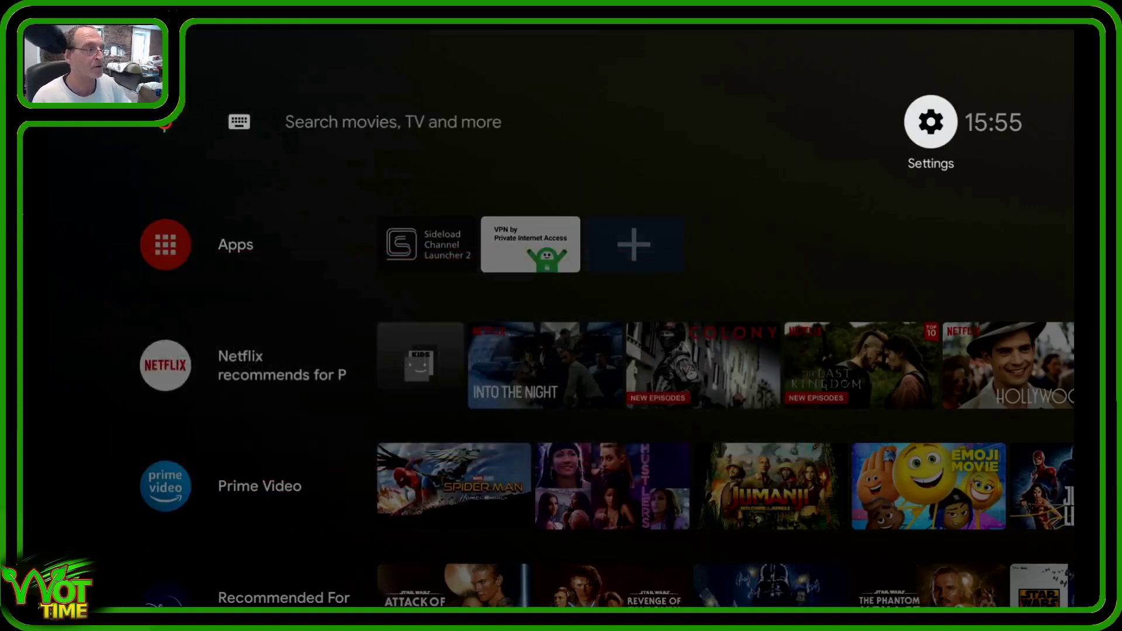
key("Return")
key("Down")
key("Down")
key("Down")
key("Down")
key("Down")
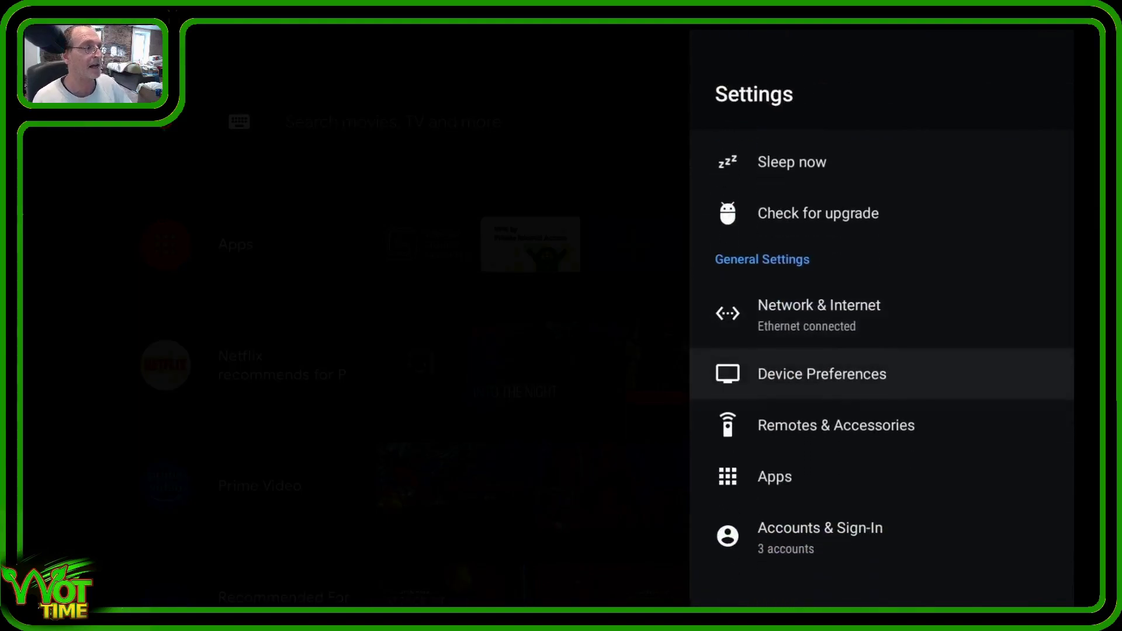
key("Return")
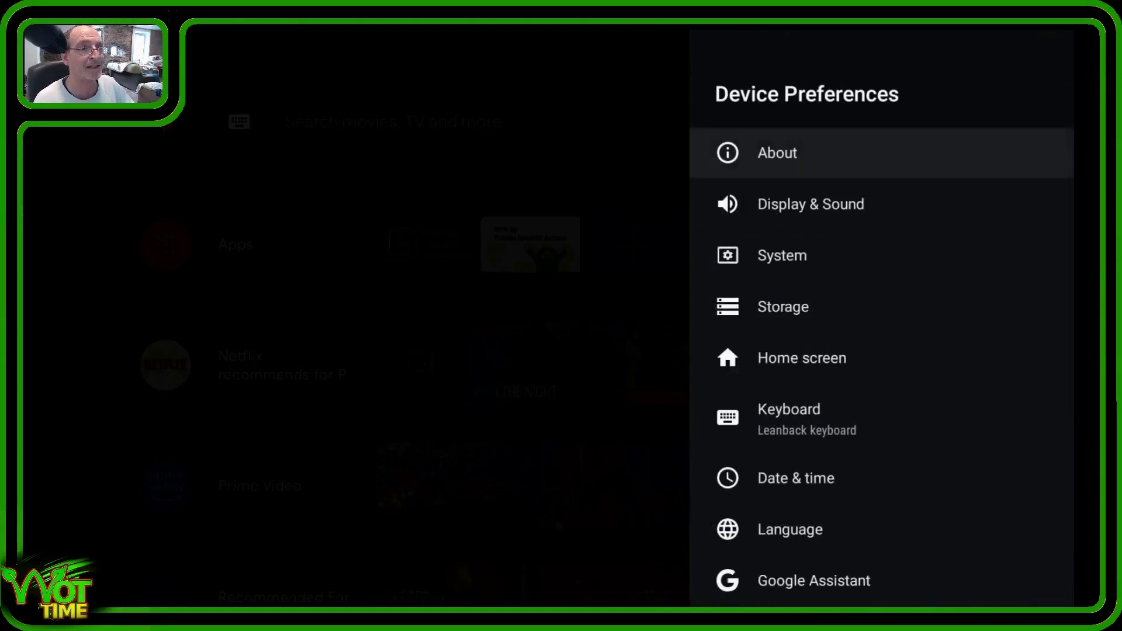
key("Return")
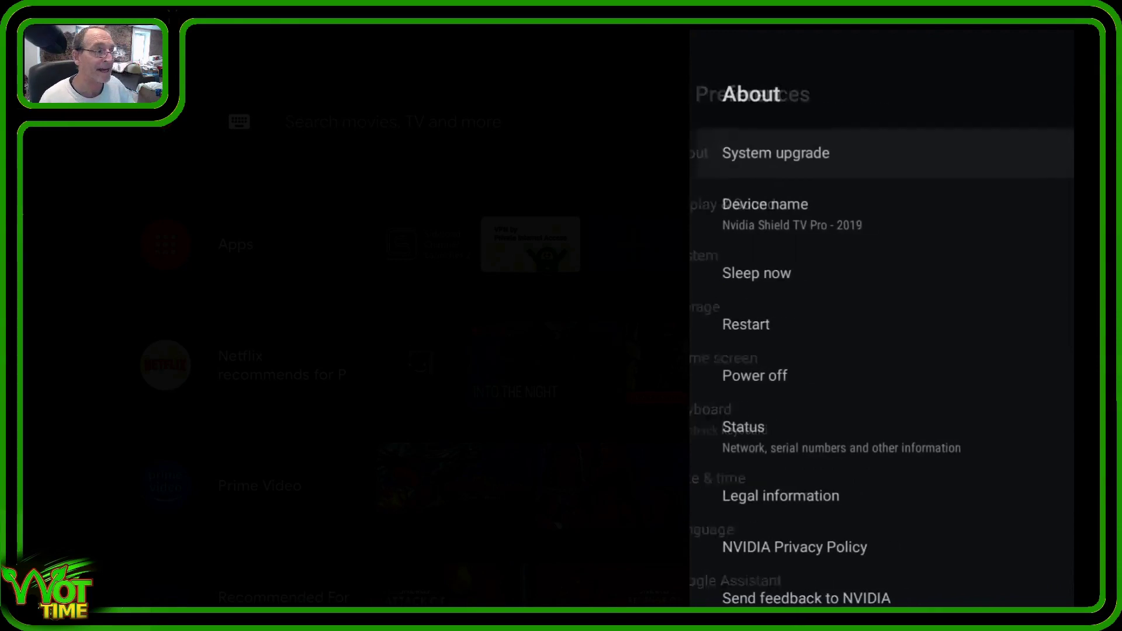
Tap Build repeatedly until 'You are now a developer!', then return to Device Preferences.
key("Down")
key("Down")
key("Down")
key("Down")
key("Down")
key("Down")
key("Down")
key("Down")
key("Down")
key("Down")
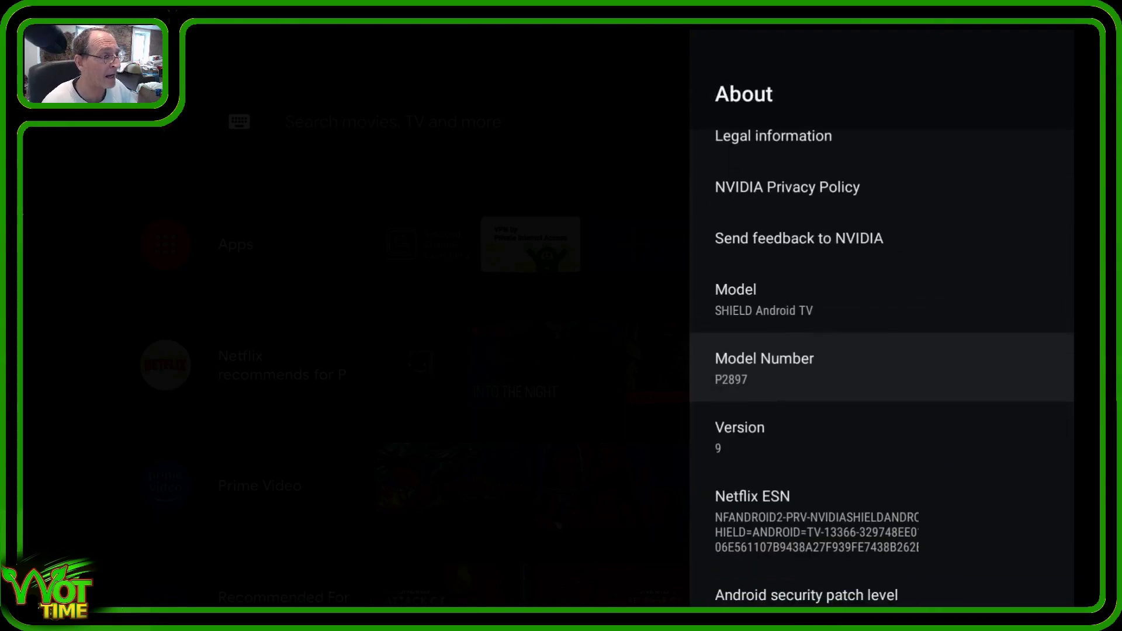
key("Down")
key("Down")
key("Down")
key("Down")
key("Down")
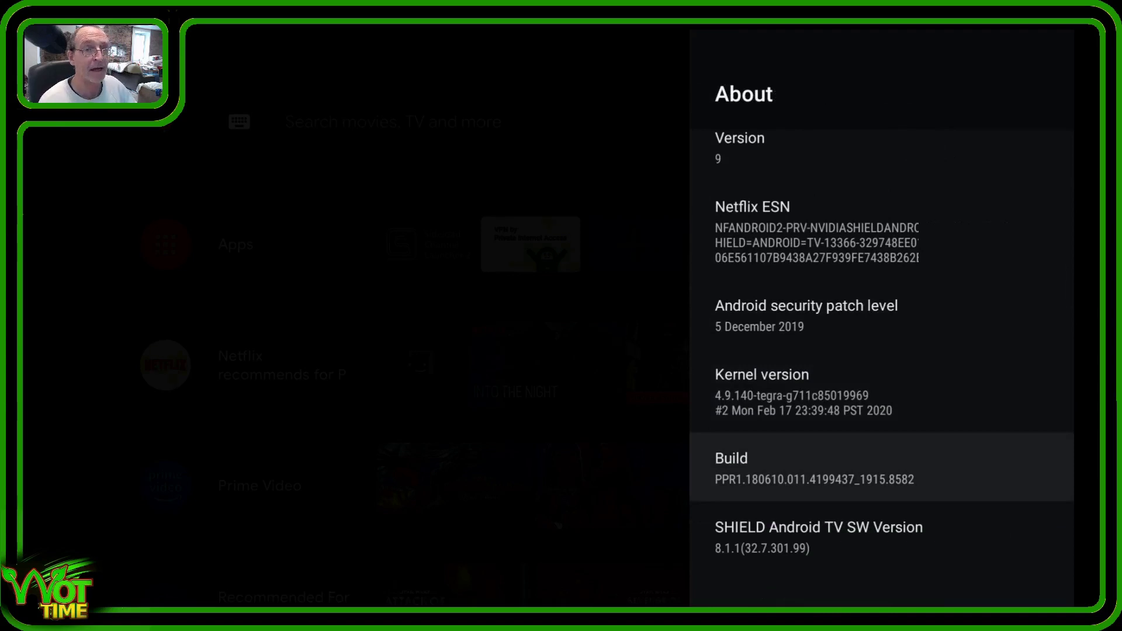
key("Return")
key("Return")
key("Return")
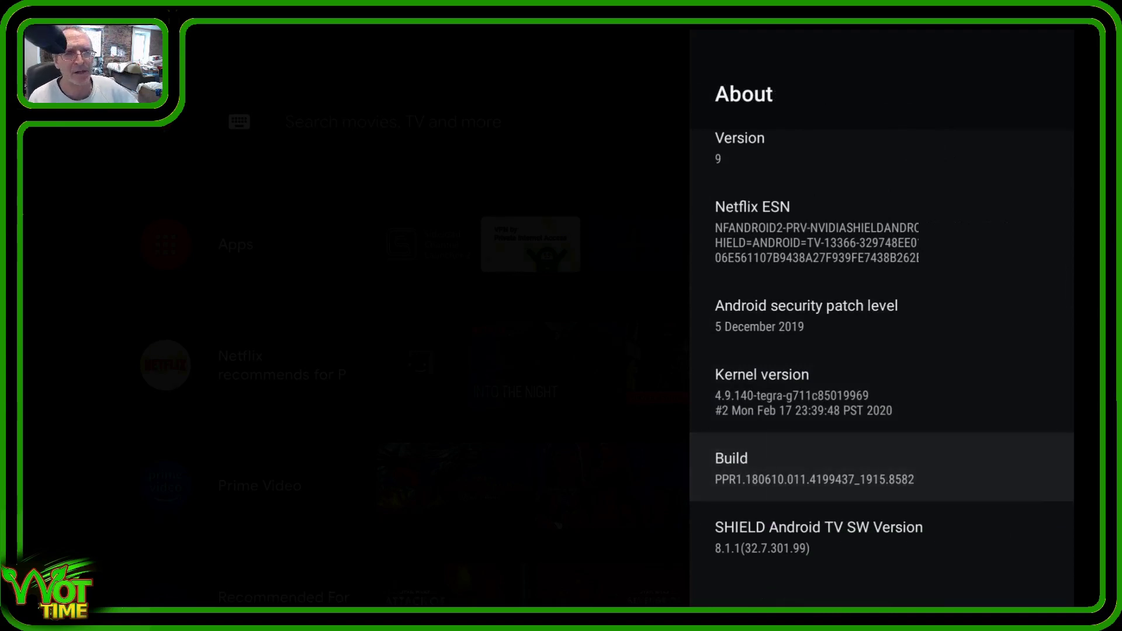
key("Return")
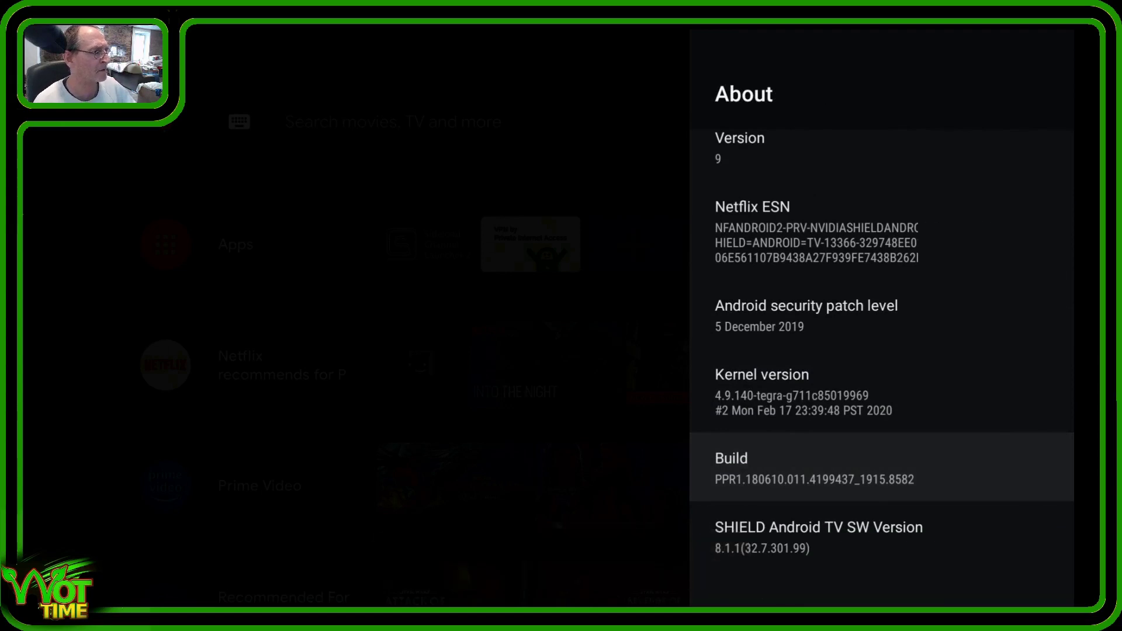
key("Return")
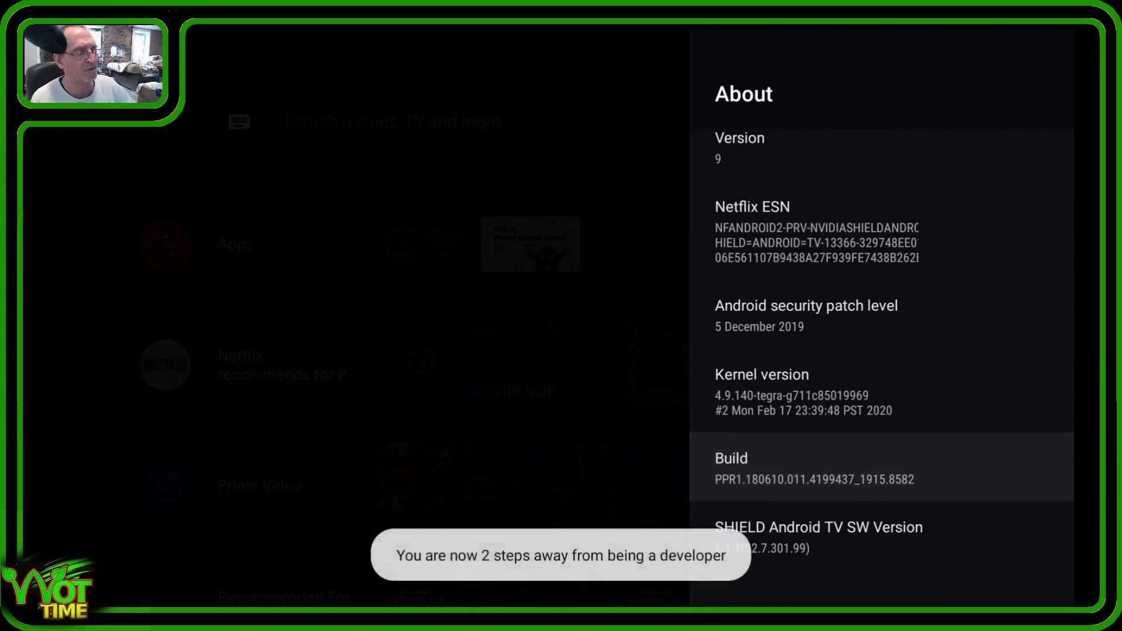
key("Return")
key("Return")
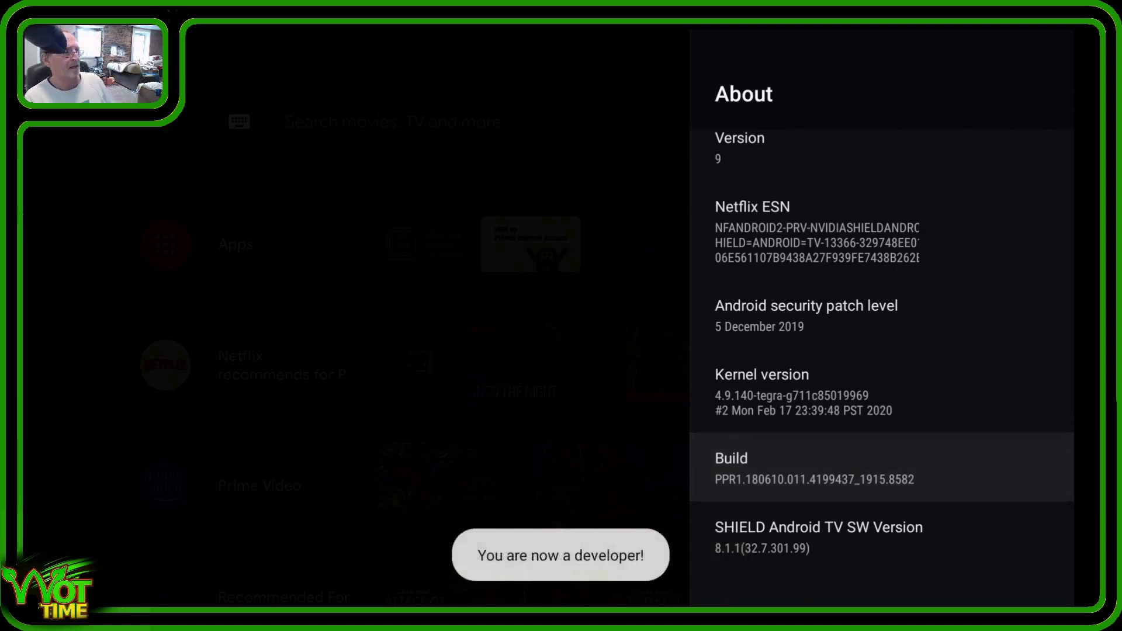
key("Escape")
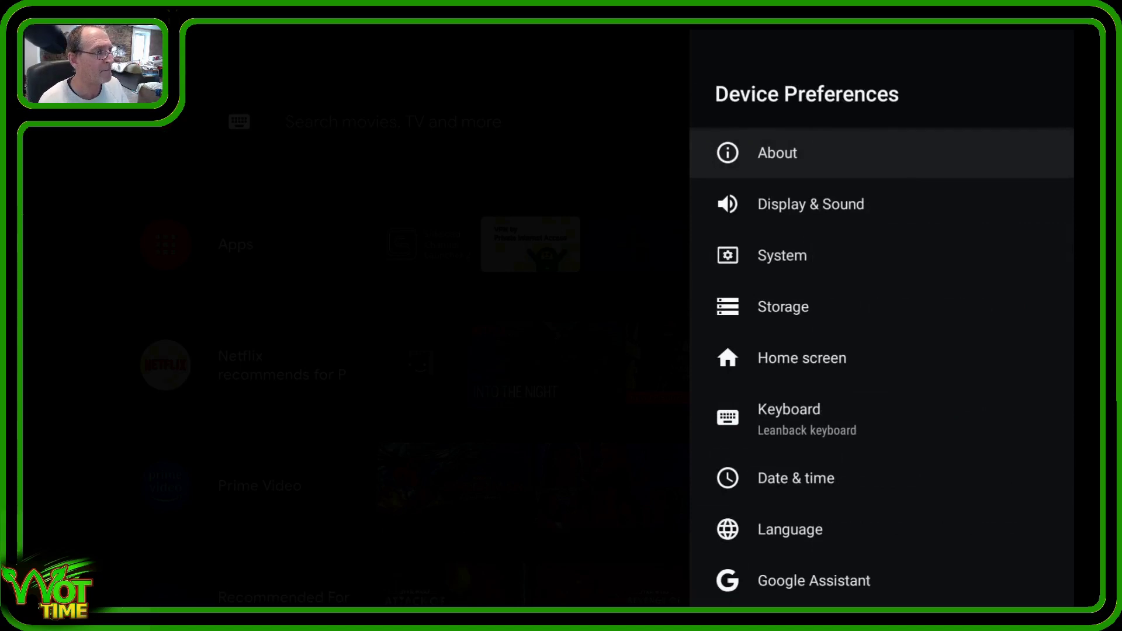
Open Developer options and switch Network debugging on.
key("Down")
key("Down")
key("Down")
key("Down")
key("Down")
key("Down")
key("Down")
key("Down")
key("Down")
key("Down")
key("Down")
key("Down")
key("Down")
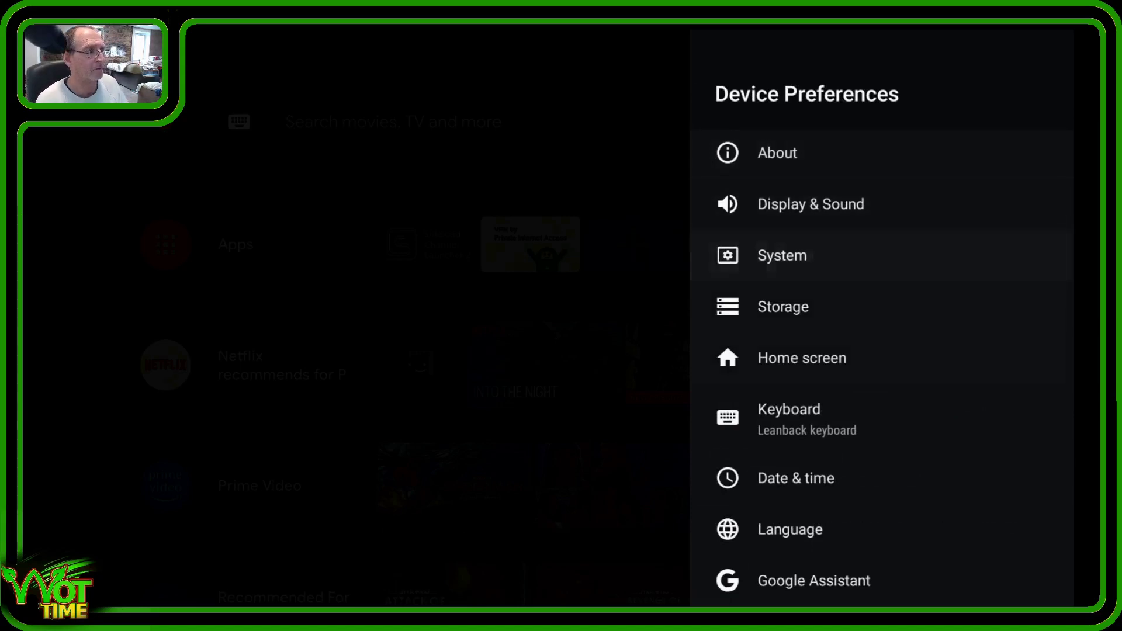
key("Down")
key("Down")
key("Down")
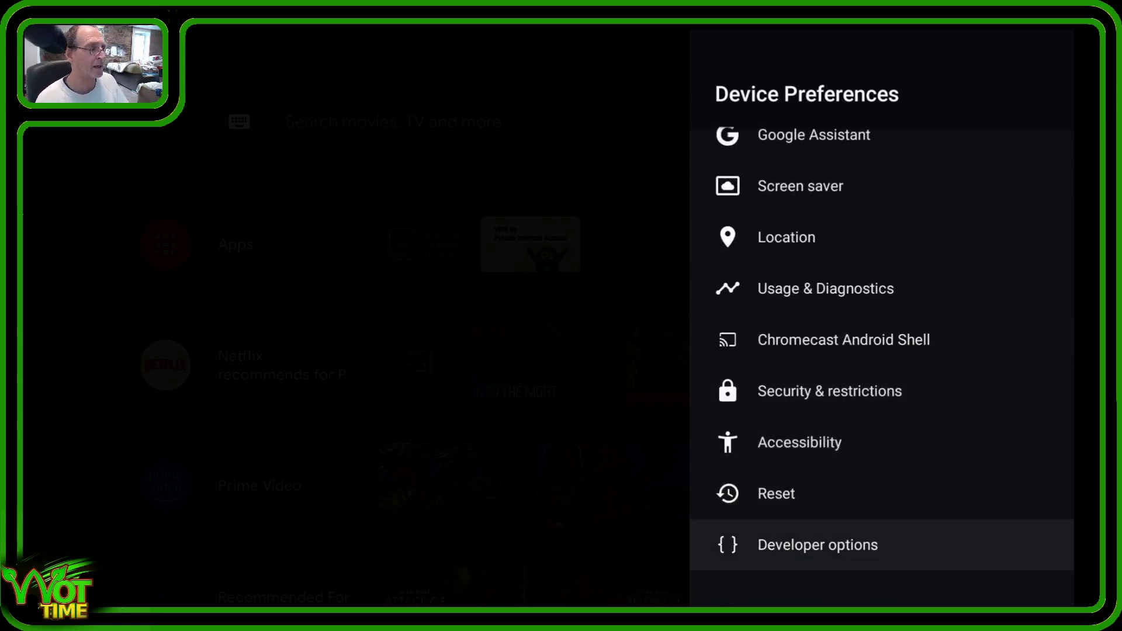
key("Return")
key("Down")
key("Down")
key("Down")
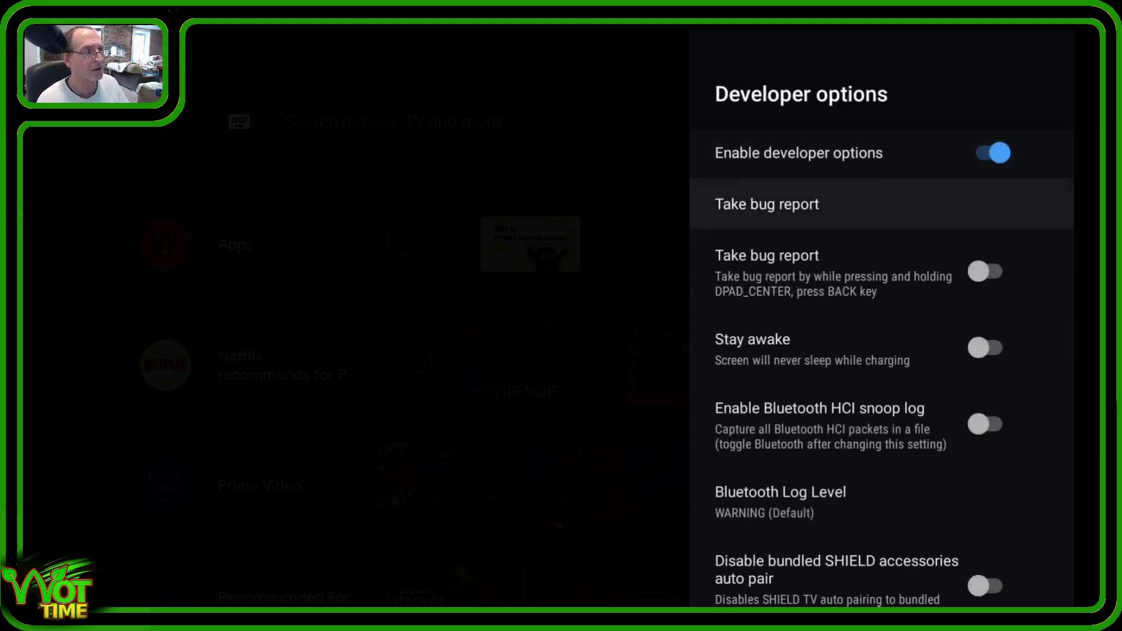
key("Down")
key("Down")
key("Down")
key("Down")
key("Down")
key("Down")
key("Down")
key("Down")
key("Down")
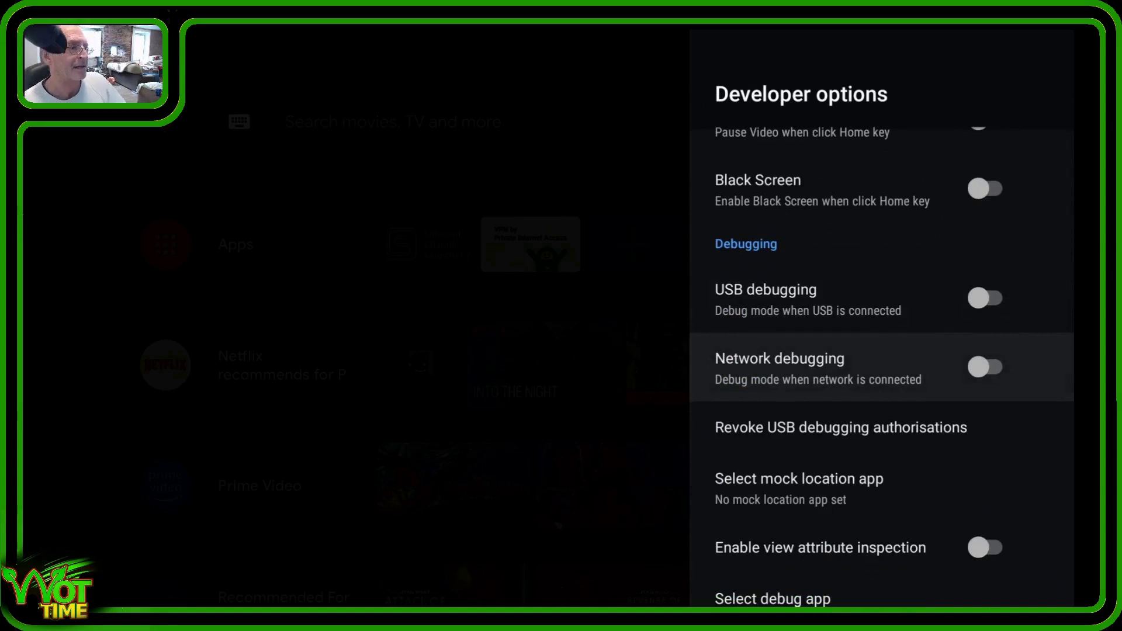
key("Return")
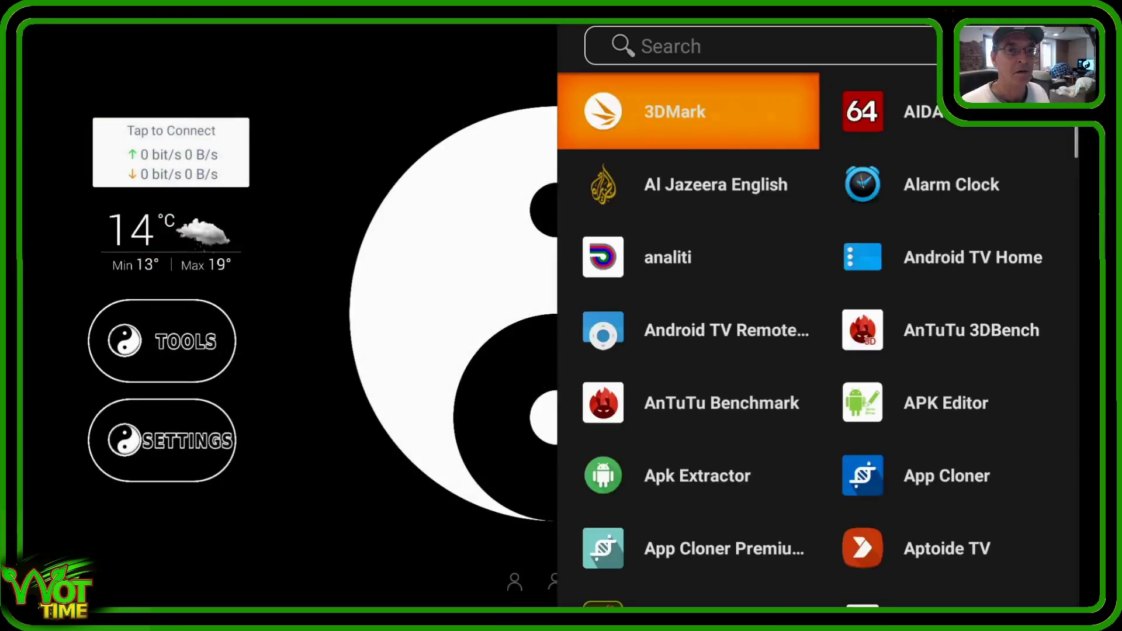
Launch Remote ADB Shell from the app list and dismiss the new key pair notice.
key("Down")
key("Down")
key("Down")
key("Down")
key("Down")
key("Down")
key("Down")
key("Down")
key("Down")
key("Down")
key("Down")
key("Down")
key("Down")
key("Down")
key("Down")
key("Down")
key("Down")
key("Down")
key("Down")
key("Down")
key("Down")
key("Down")
key("Down")
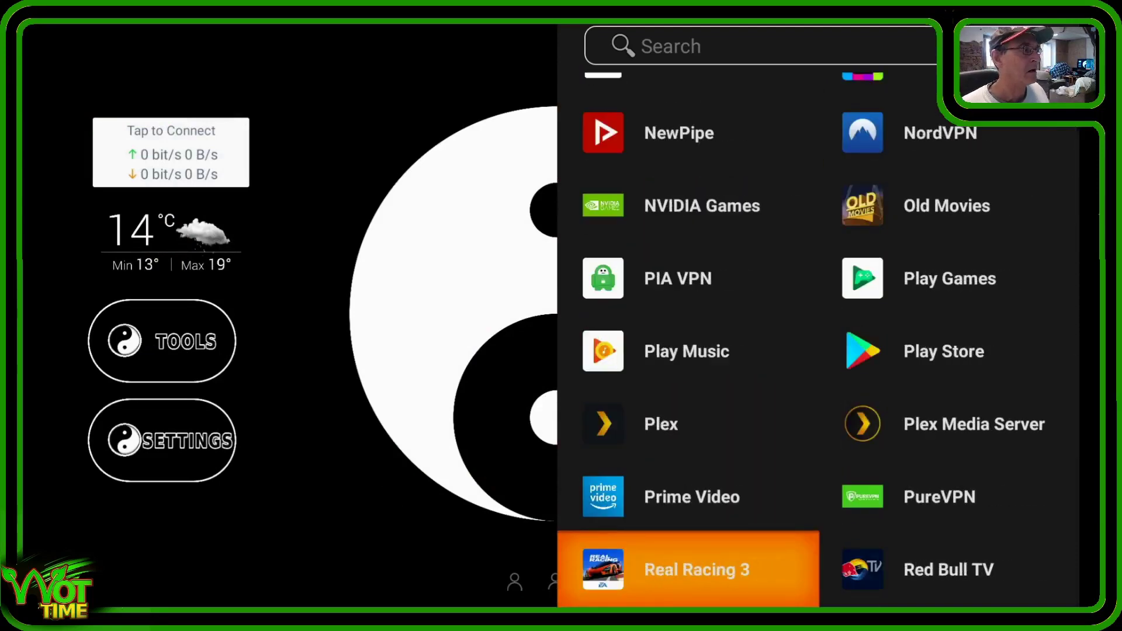
key("Down")
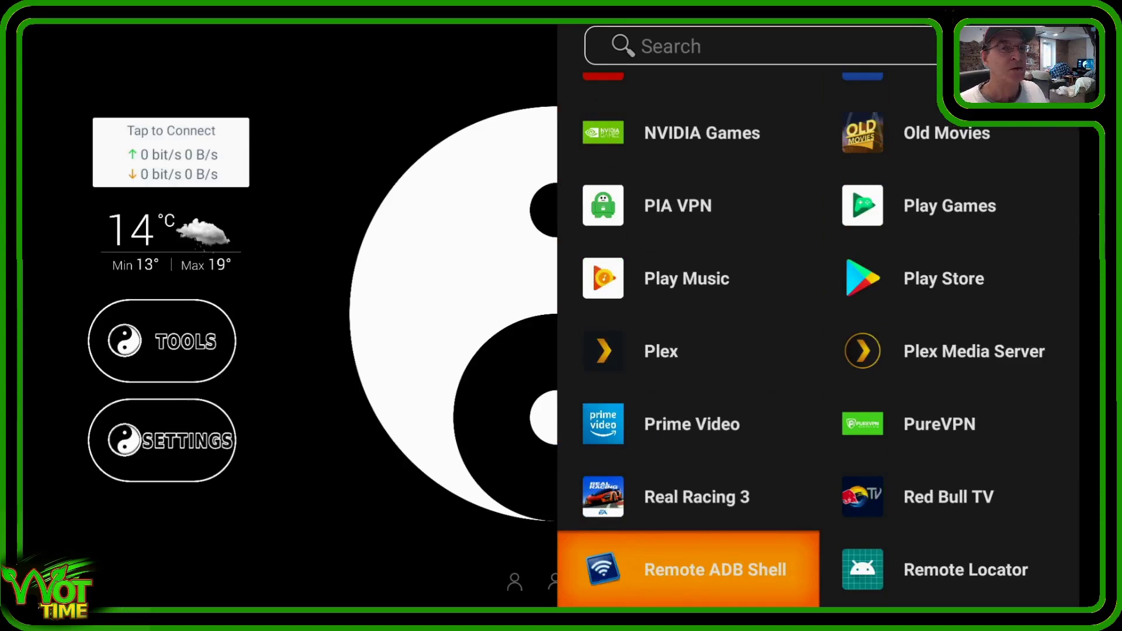
key("Return")
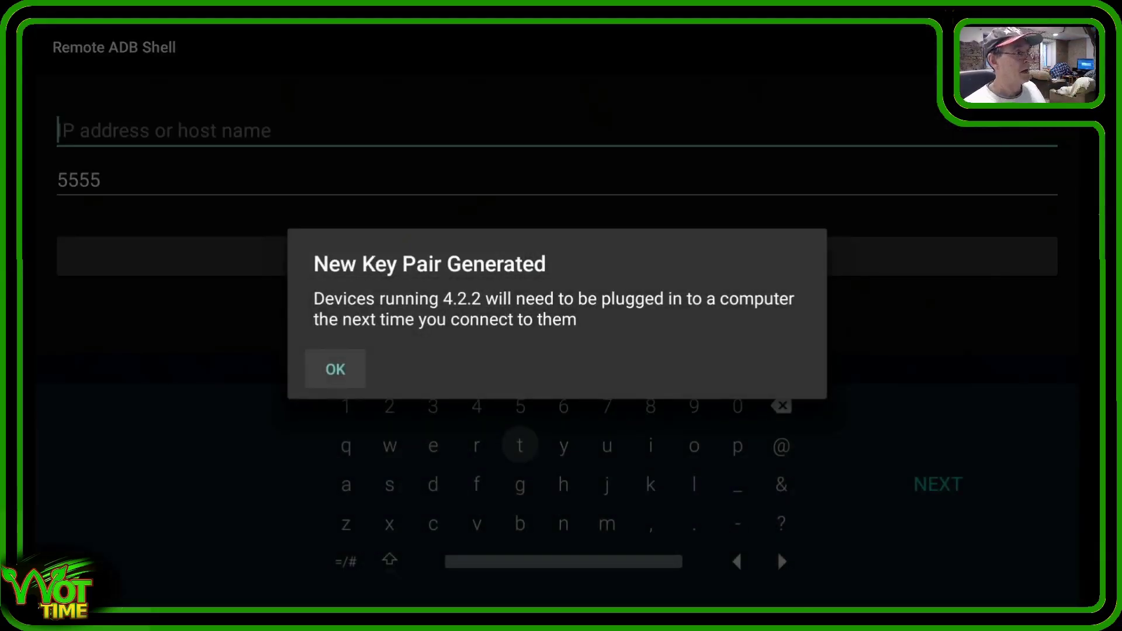
key("Return")
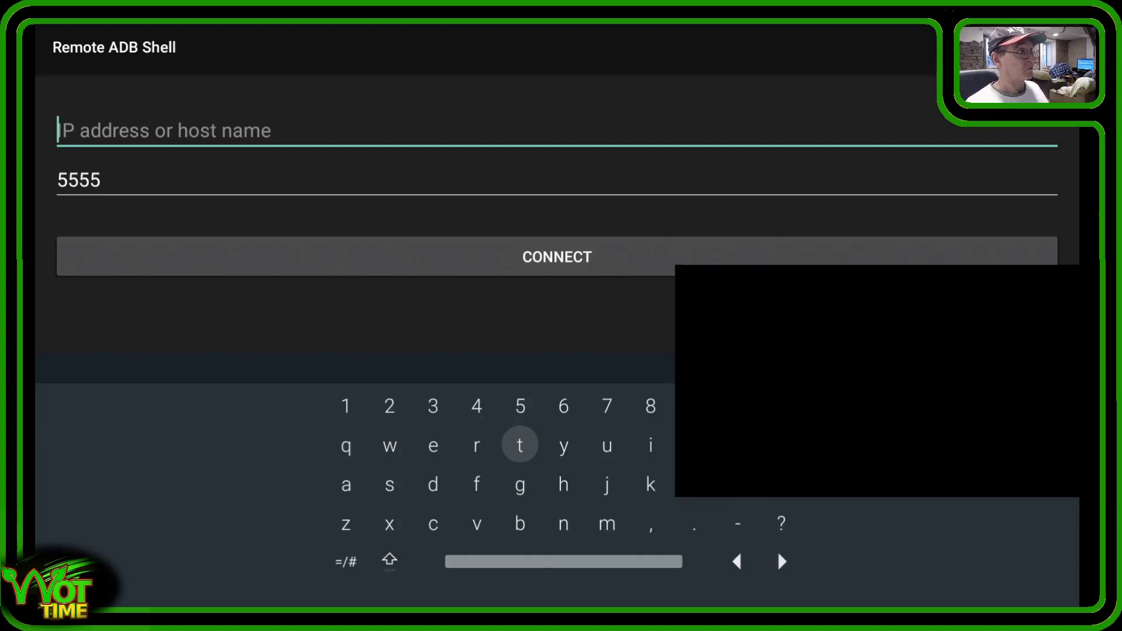
Enter 127.0.0.1 as the host address using the on-screen keyboard.
key("Up")
key("Left")
key("Left")
key("Left")
key("Left")
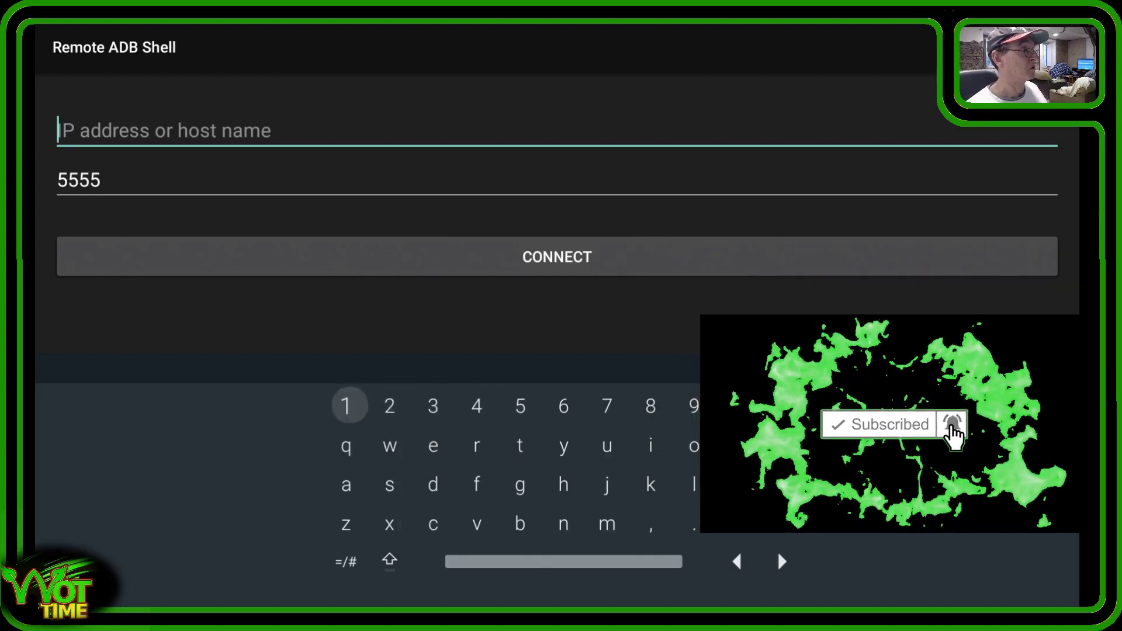
key("Return")
key("Right")
key("Return")
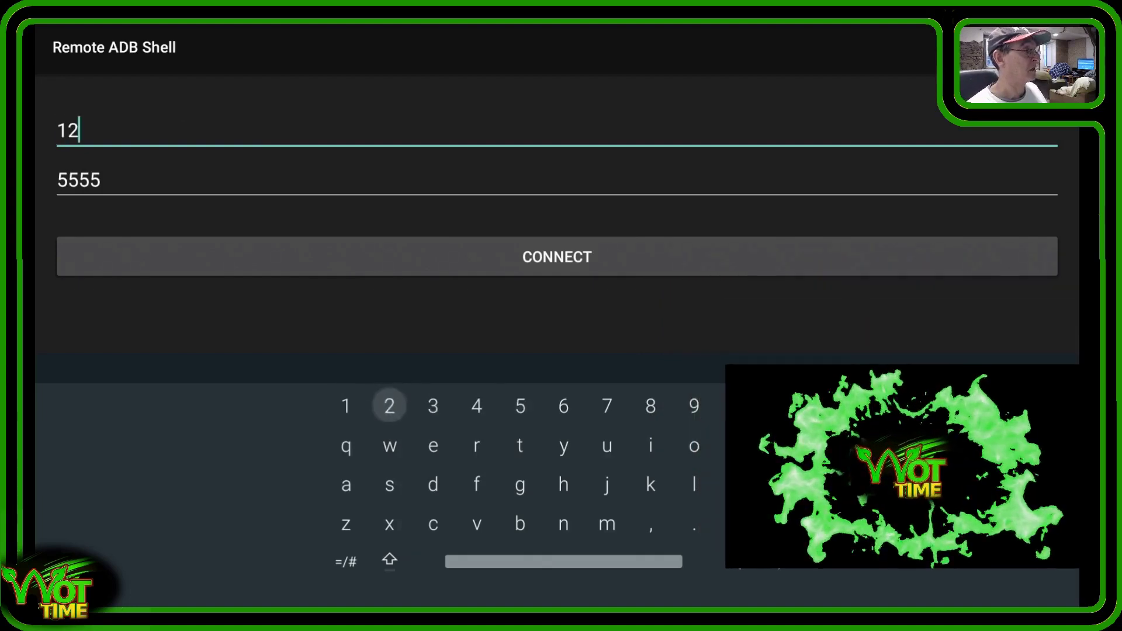
key("Right")
key("Right")
key("Right")
key("Right")
key("Right")
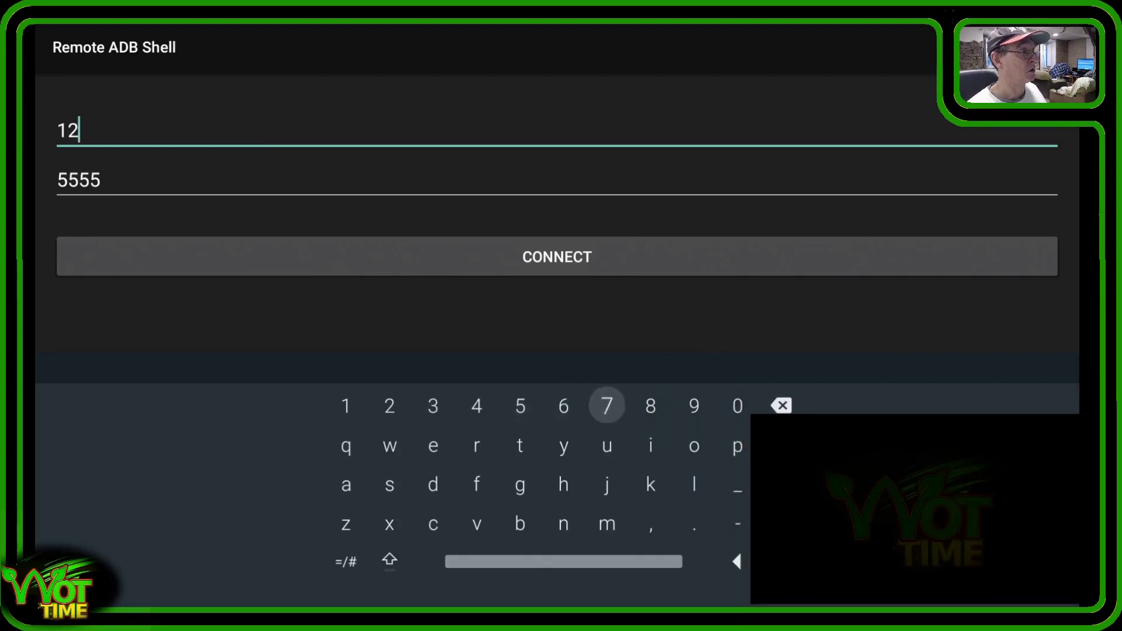
key("Return")
key("Down")
key("Down")
key("Down")
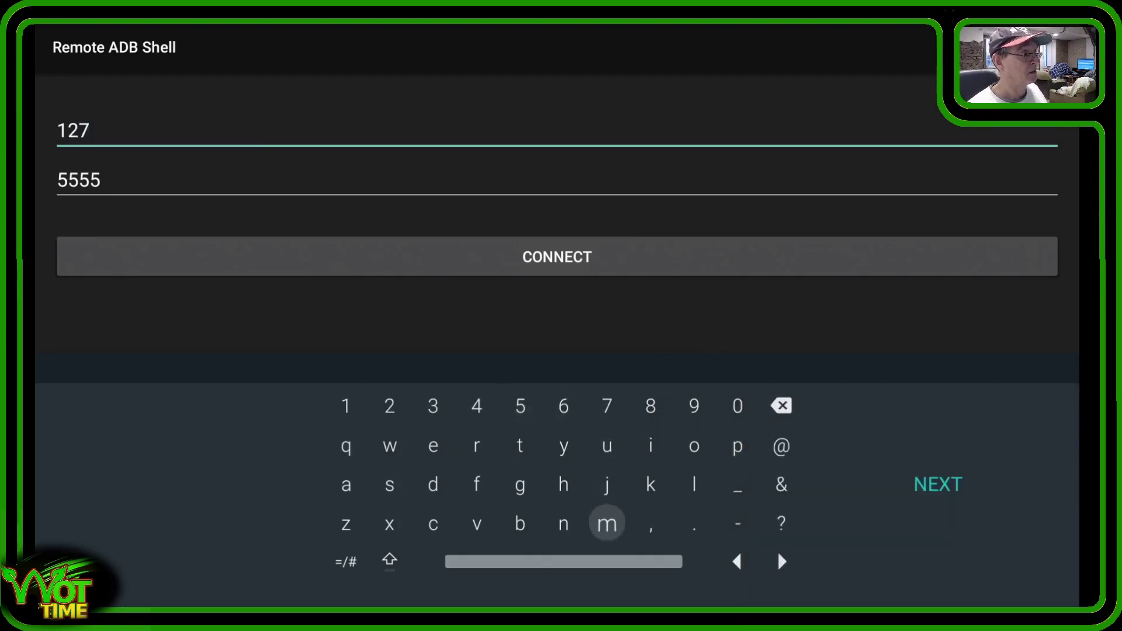
key("Right")
key("Right")
key("Return")
key("Up")
key("Up")
key("Up")
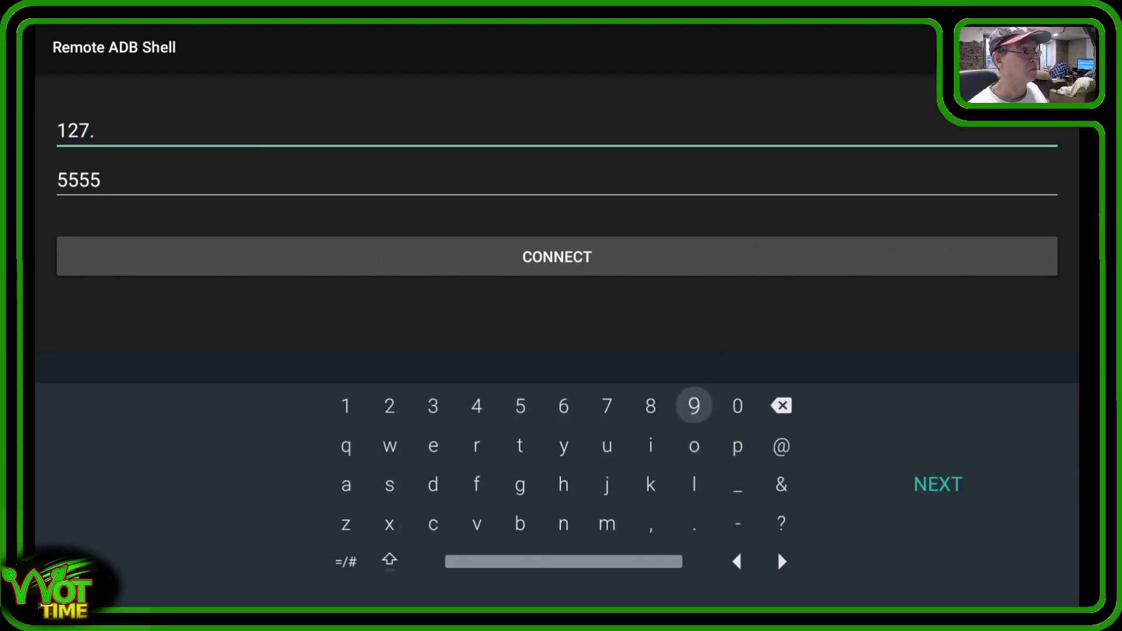
key("Right")
key("Return")
key("Down")
key("Down")
key("Down")
key("Down")
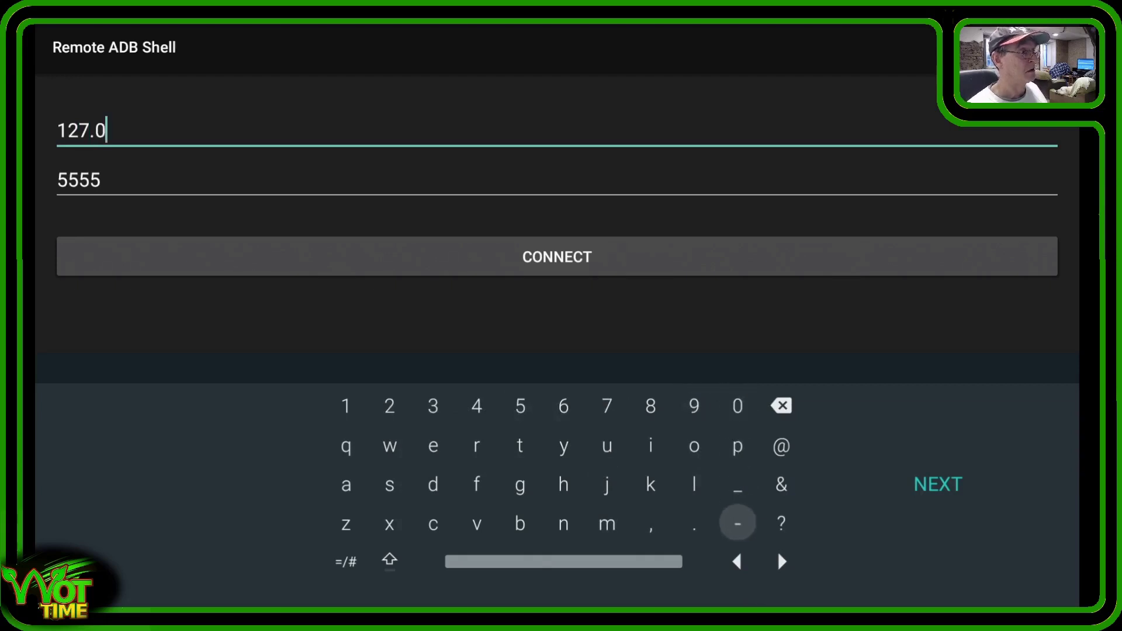
key("Up")
key("Left")
key("Return")
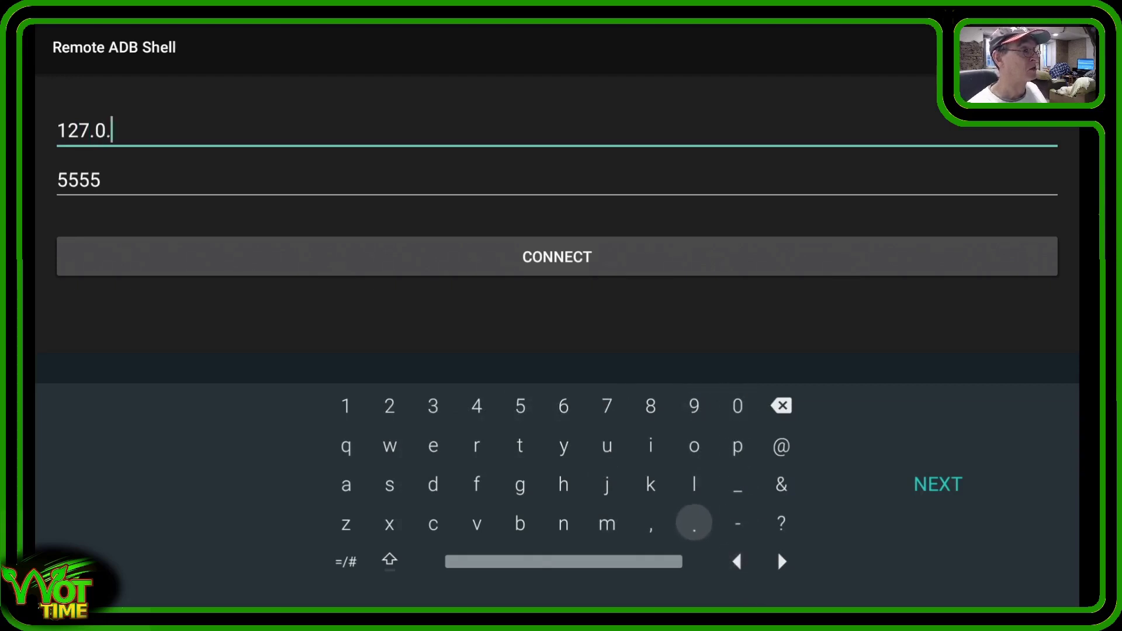
key("Up")
key("Up")
key("Up")
key("Right")
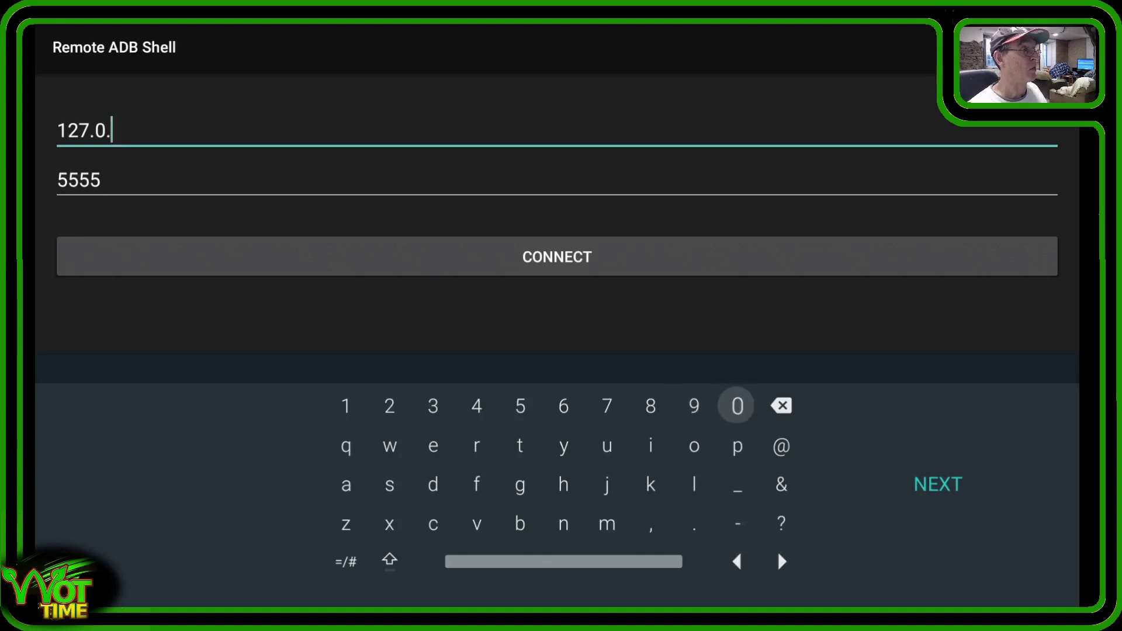
key("Return")
key("Down")
key("Down")
key("Down")
key("Left")
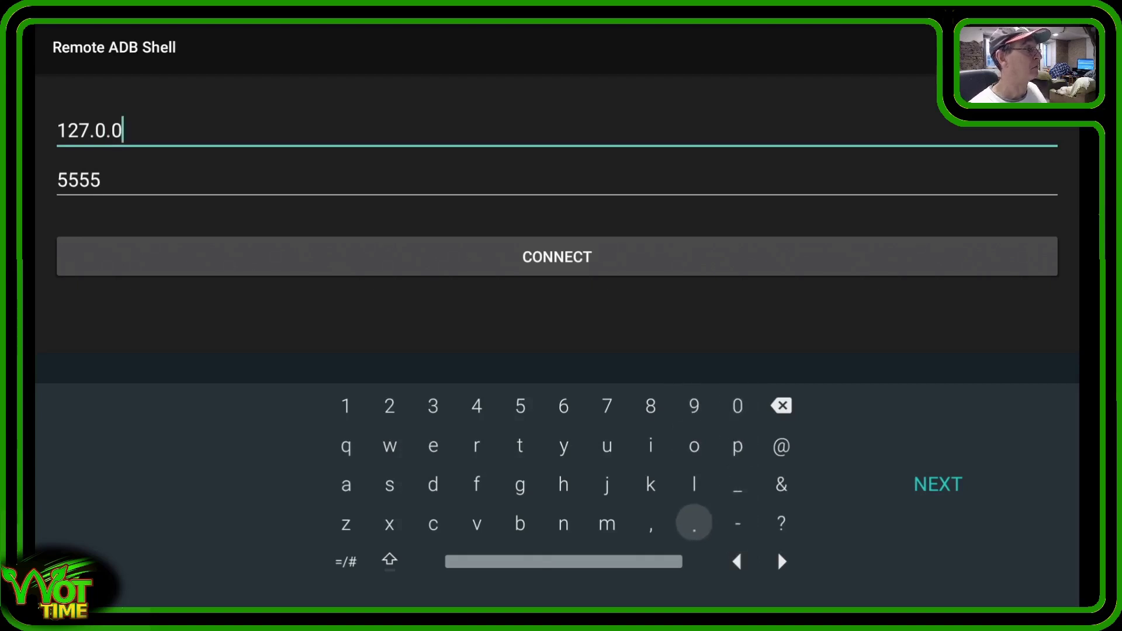
key("Return")
key("Up")
key("Up")
key("Up")
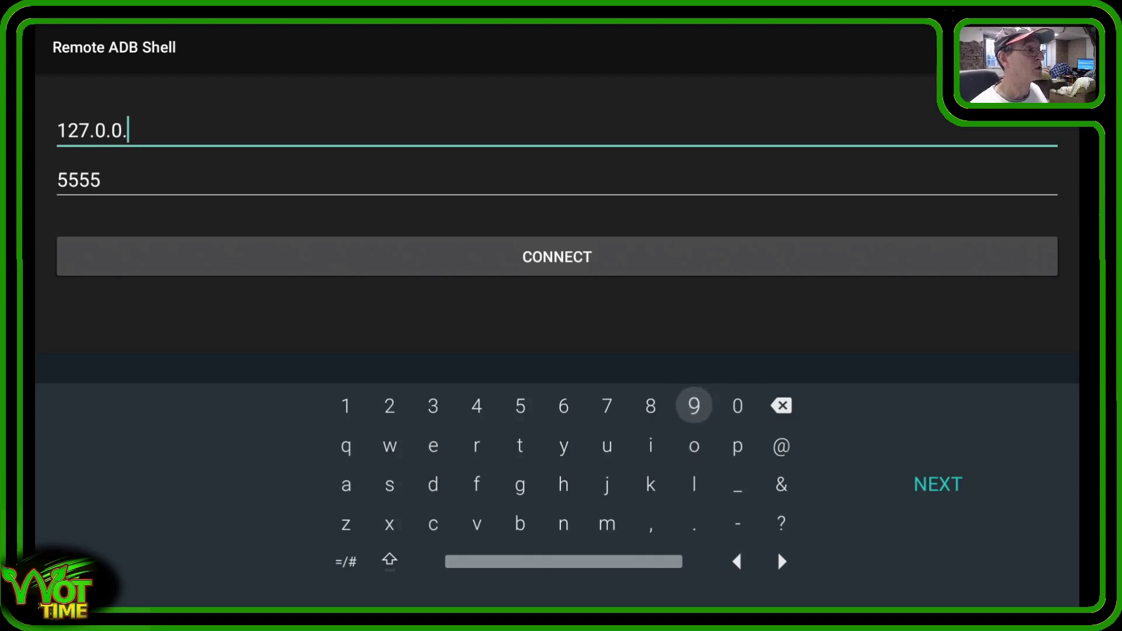
key("Left")
key("Left")
key("Left")
key("Left")
key("Left")
key("Left")
key("Left")
key("Left")
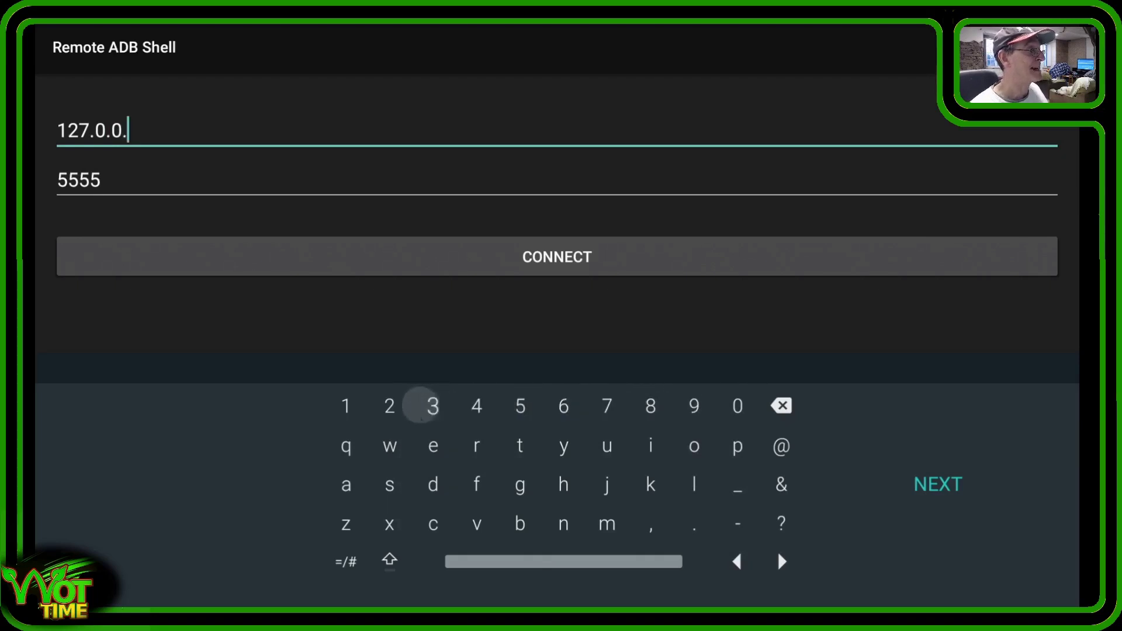
key("Return")
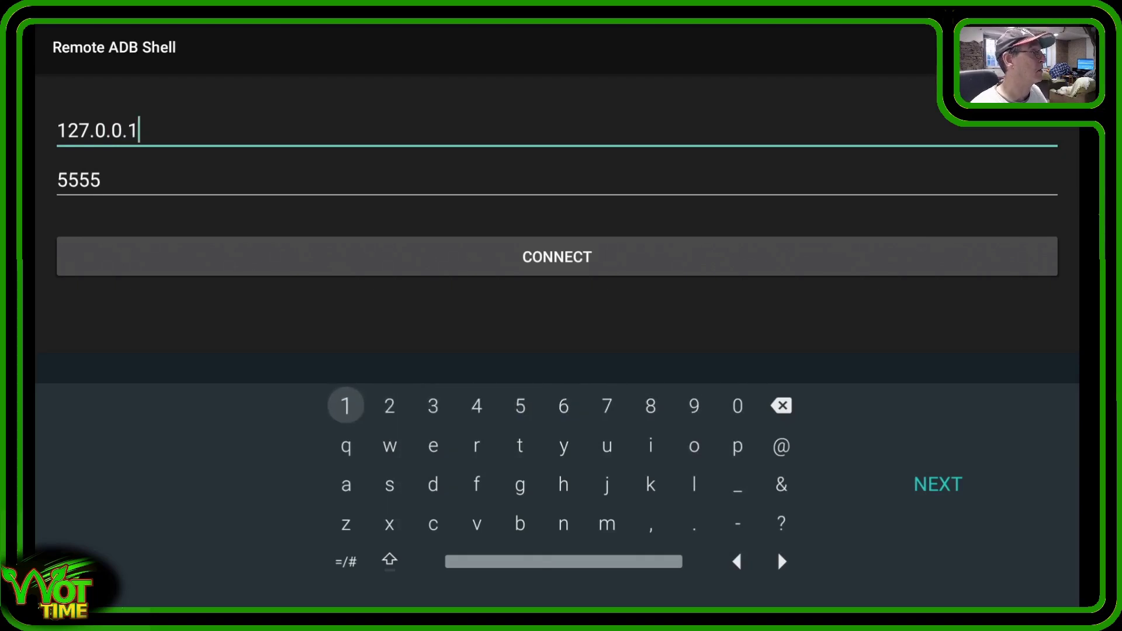
Keep port 5555 and connect to 127.0.0.1.
key("Escape")
key("Down")
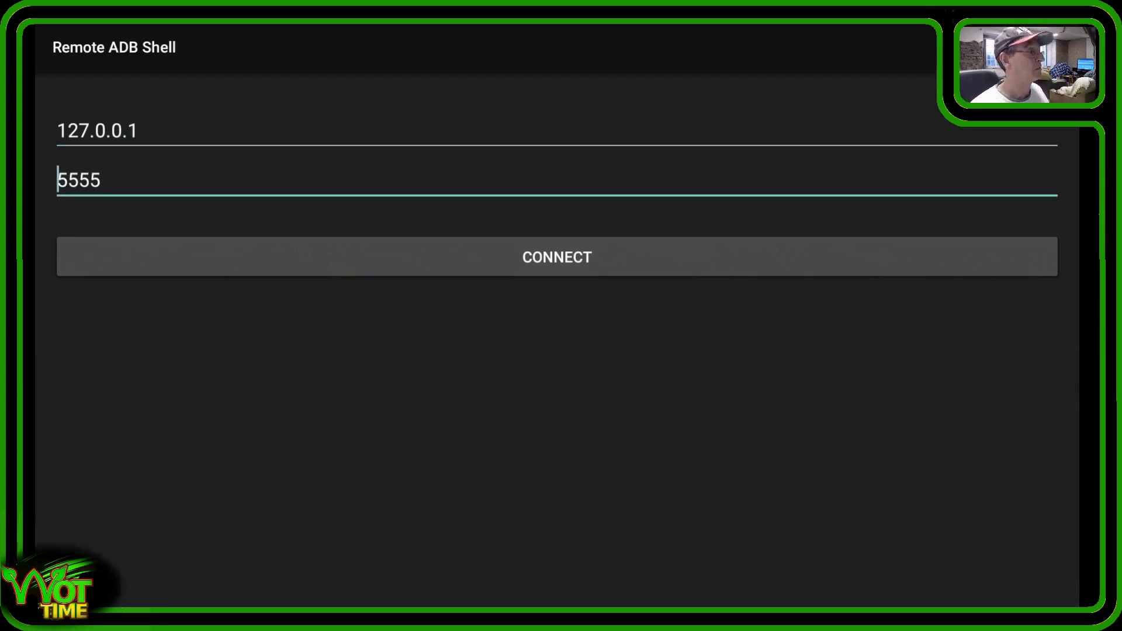
key("Down")
key("Return")
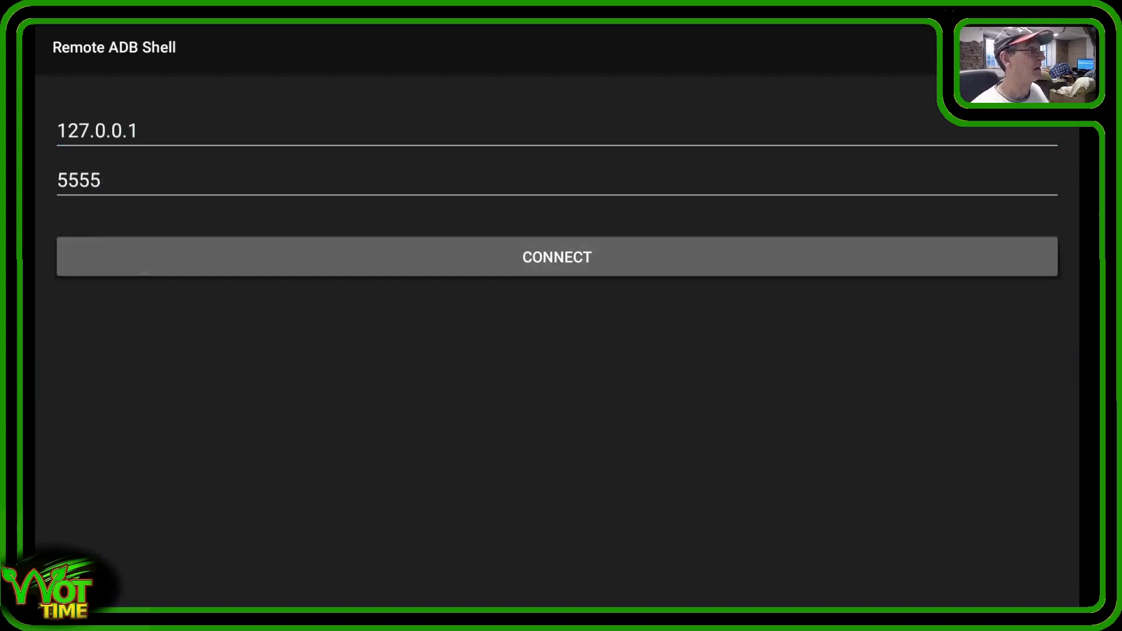
Tick 'Always allow from this computer' and allow network debugging to reach the shell prompt.
key("Return")
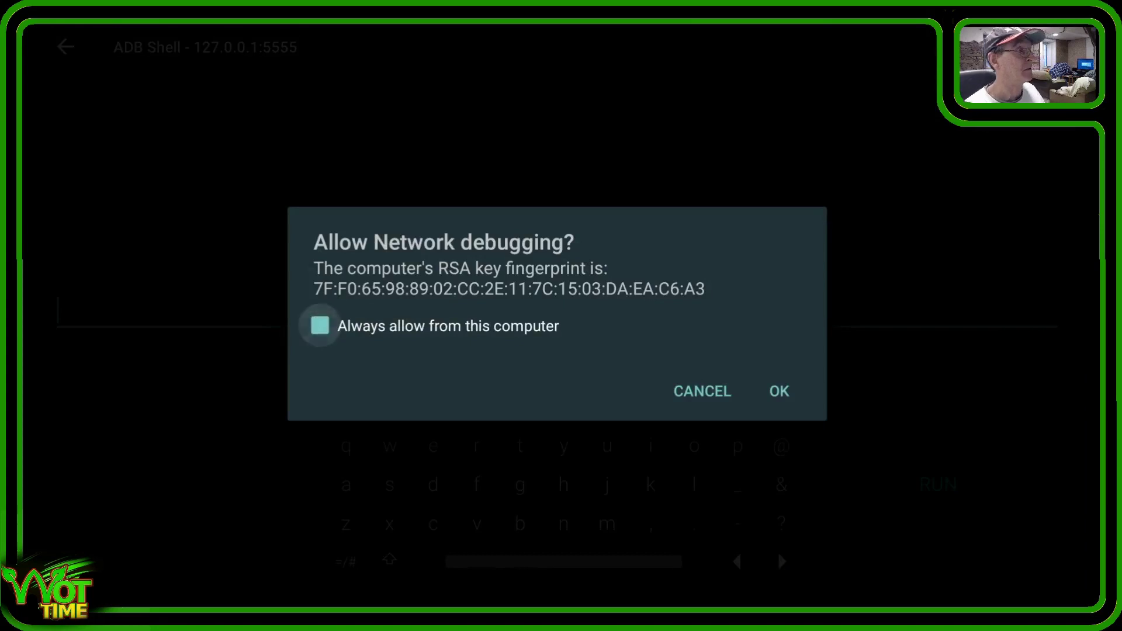
key("Down")
key("Right")
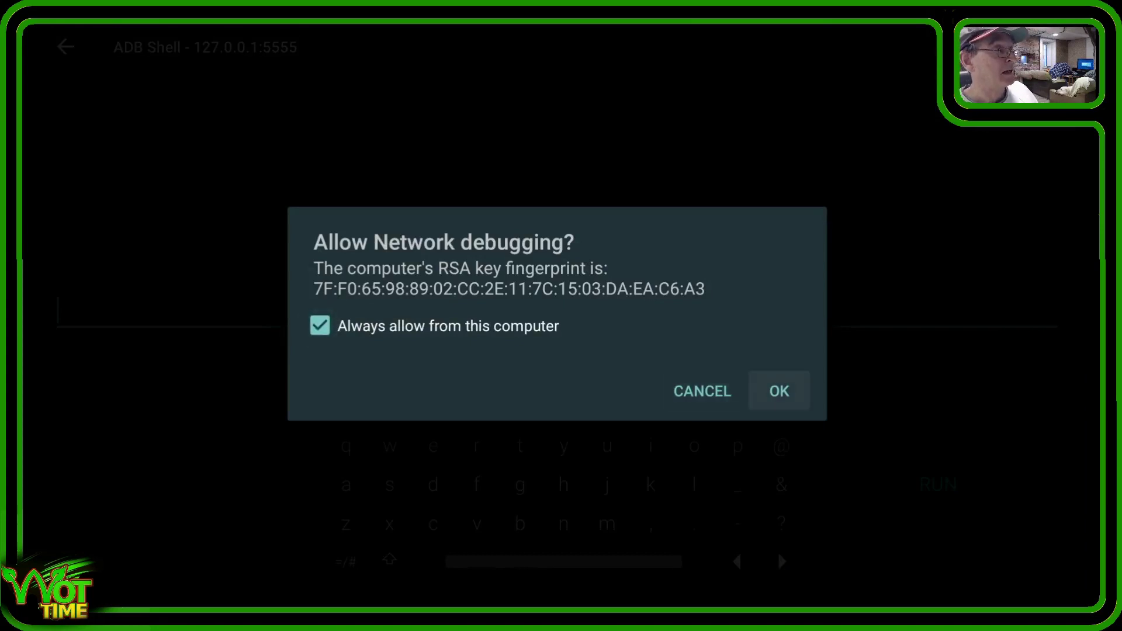
key("Return")
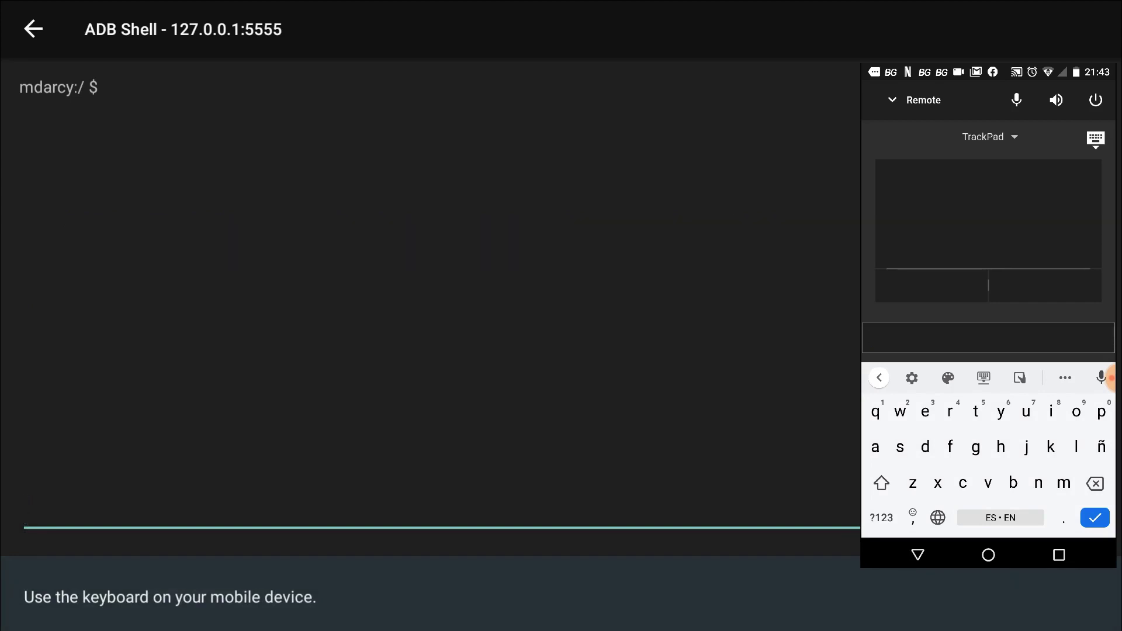
Paste and run 'appwidget grantbind --package dxidev.sideloadchannel2 --user 0' in the shell.
left_click(871, 338)
left_click(871, 354)
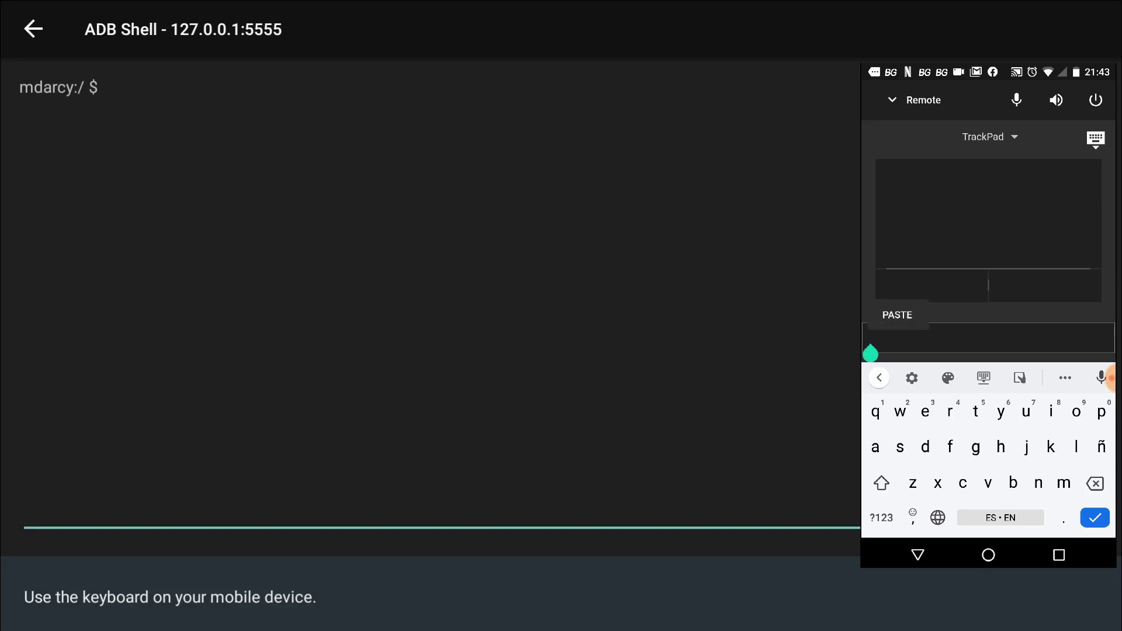
left_click(898, 315)
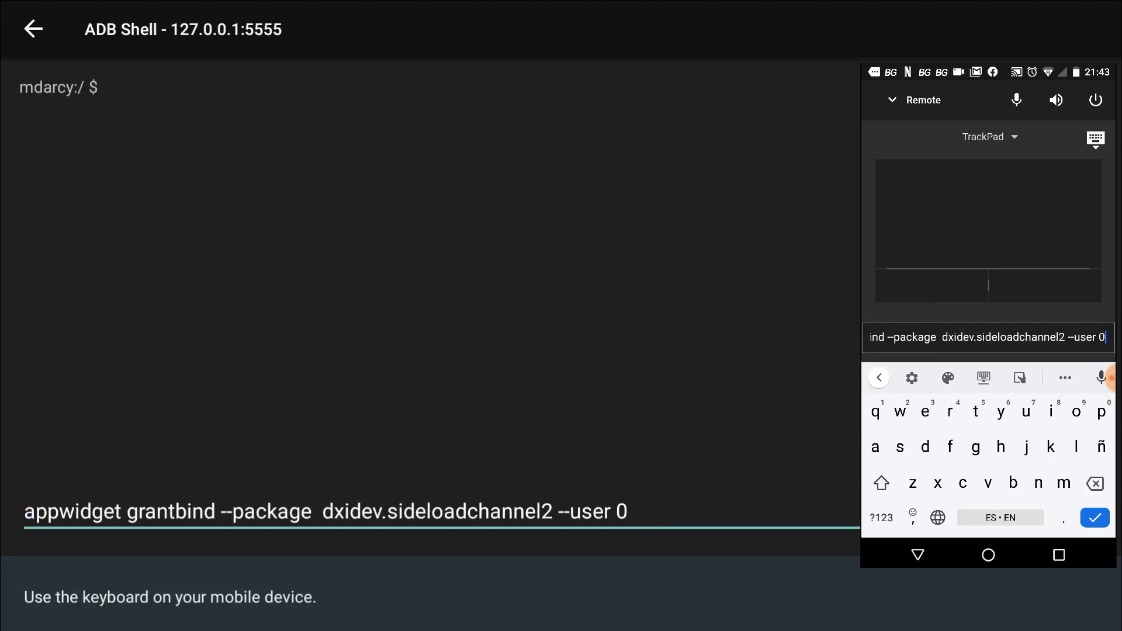
key("Return")
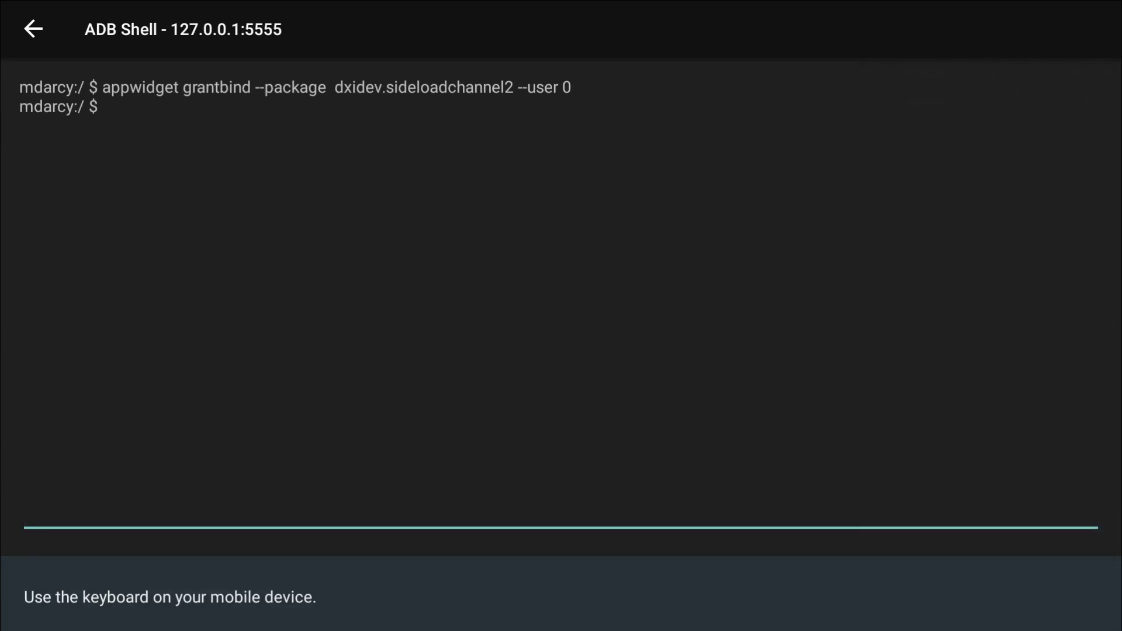
key("Return")
key("Escape")
Leave the shell and return to the 127.0.0.1:5555 connection screen.
key("Escape")
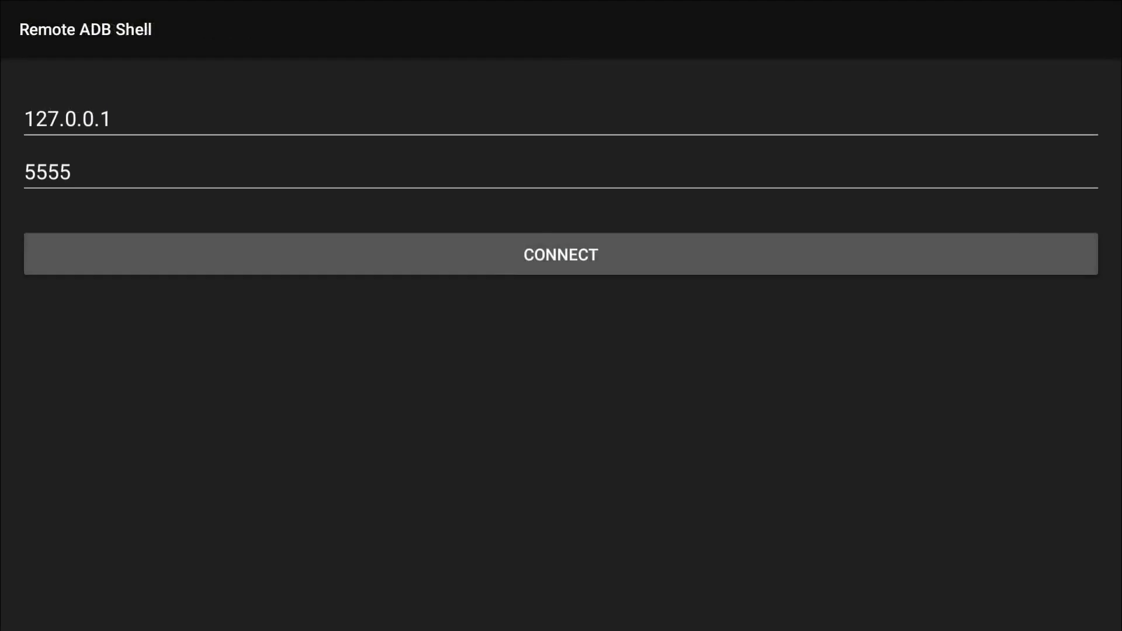
key("Escape")
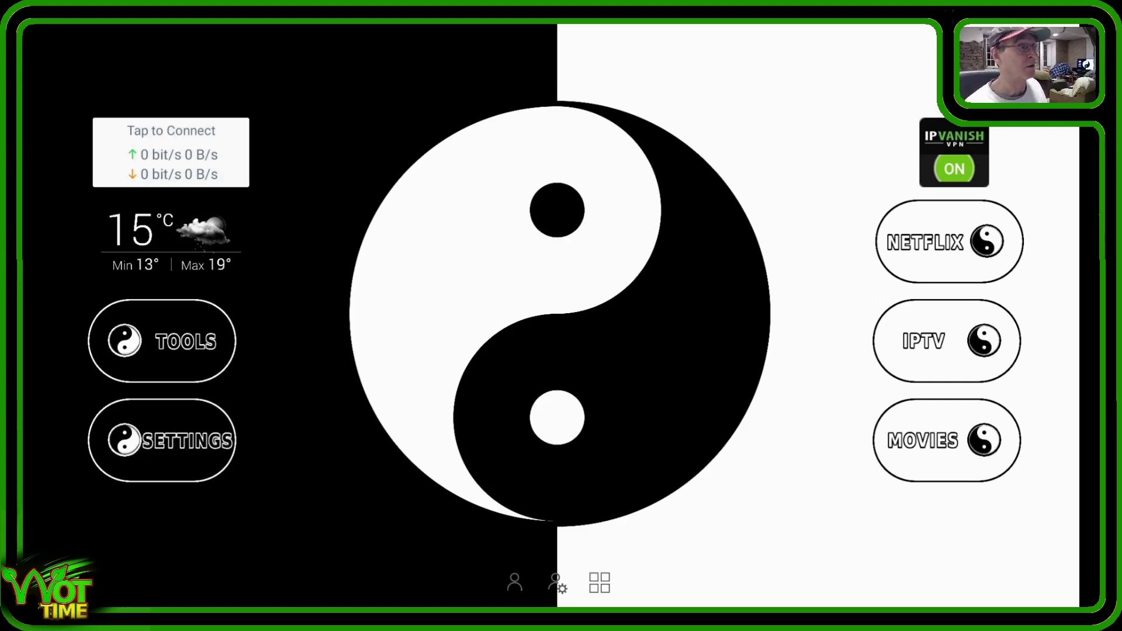
Load the '1 1 BLANK Just Do It' profile from the launcher's settings profile list.
left_click(162, 440)
left_click(514, 583)
left_click(557, 583)
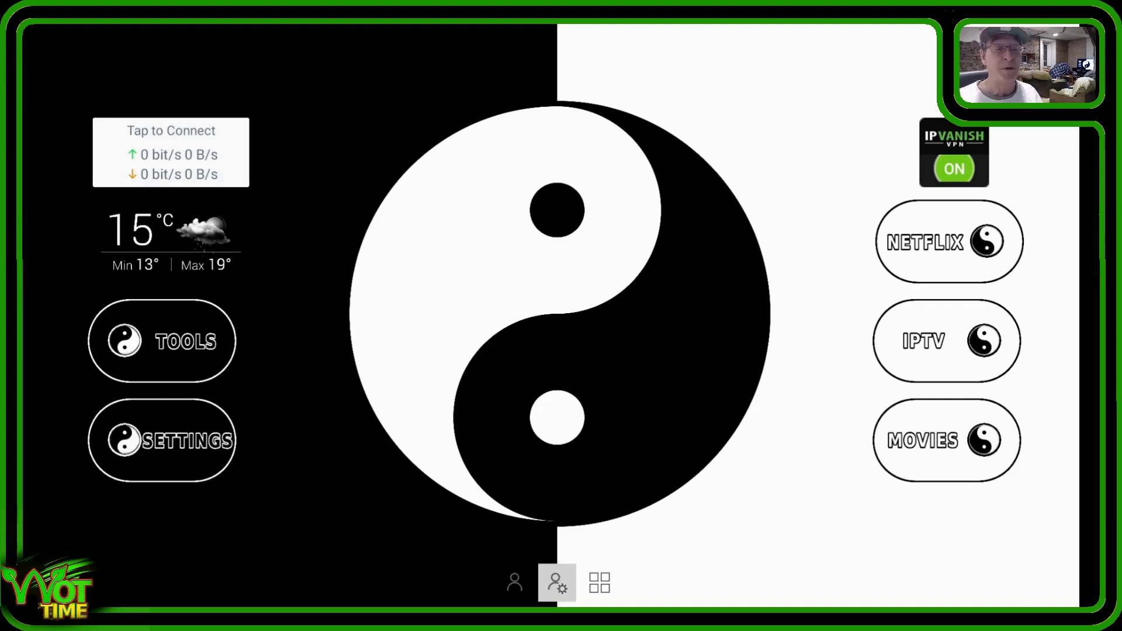
key("Return")
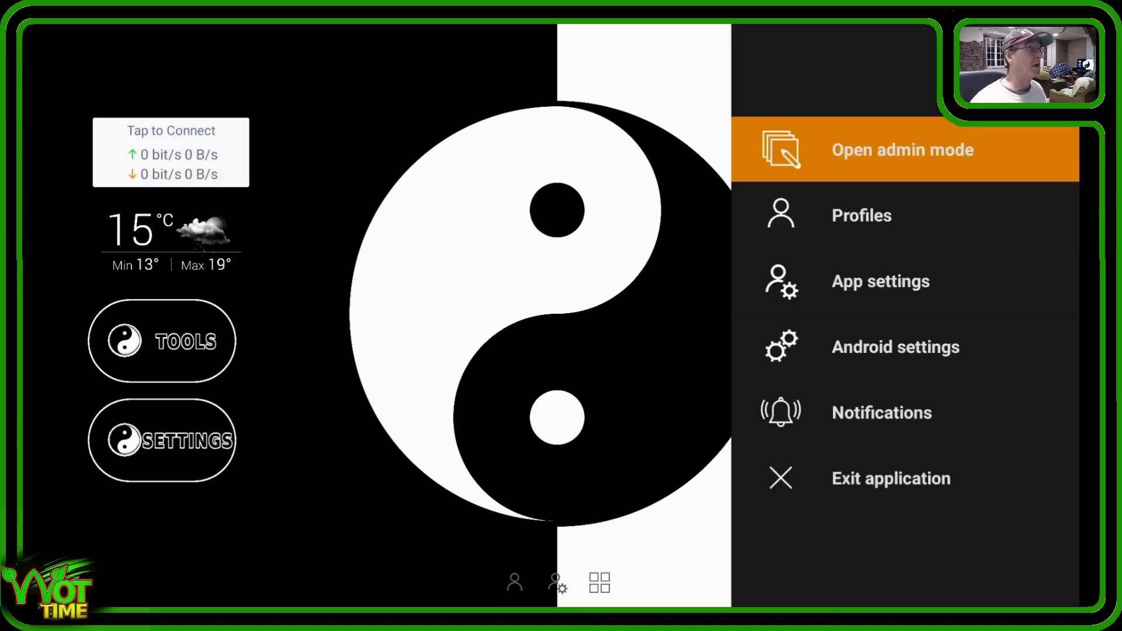
key("Down")
key("Return")
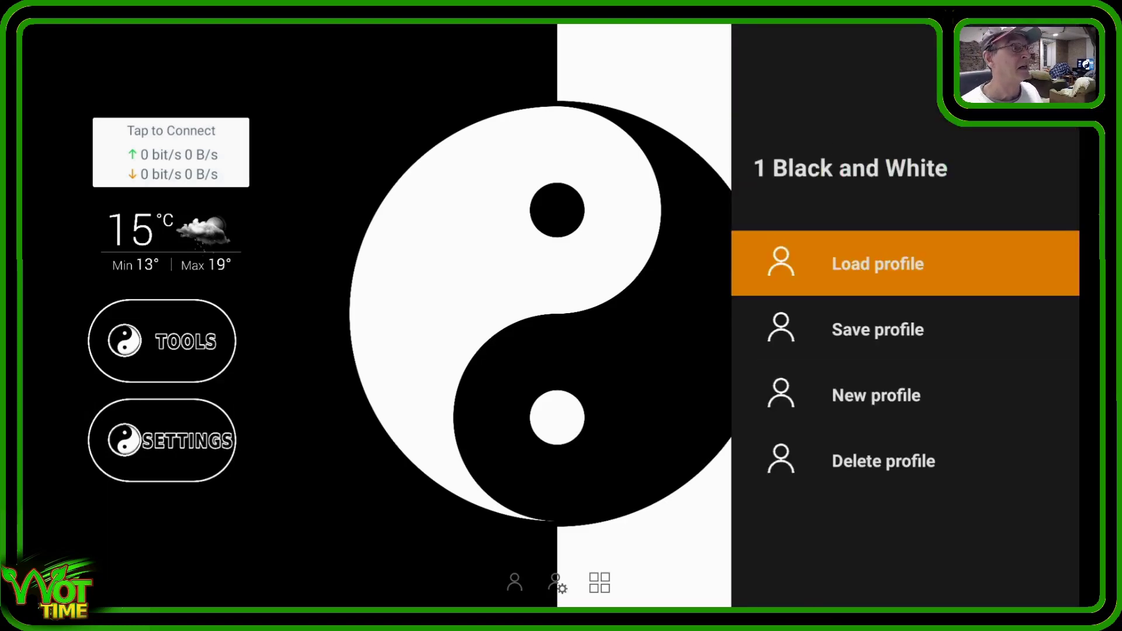
key("Return")
key("Down")
key("Down")
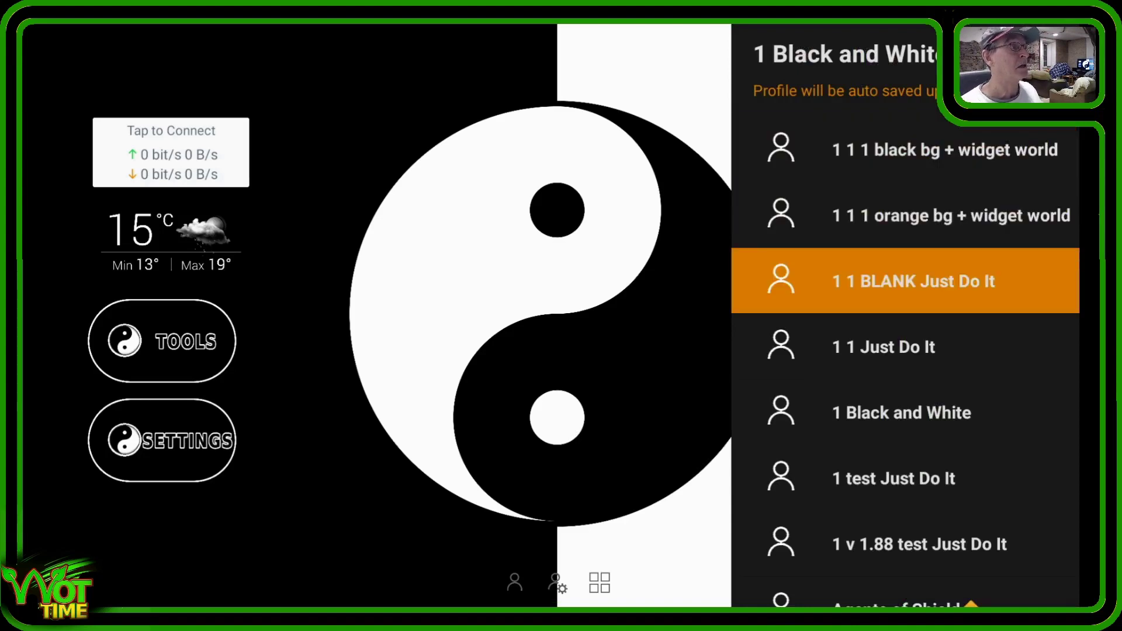
key("Return")
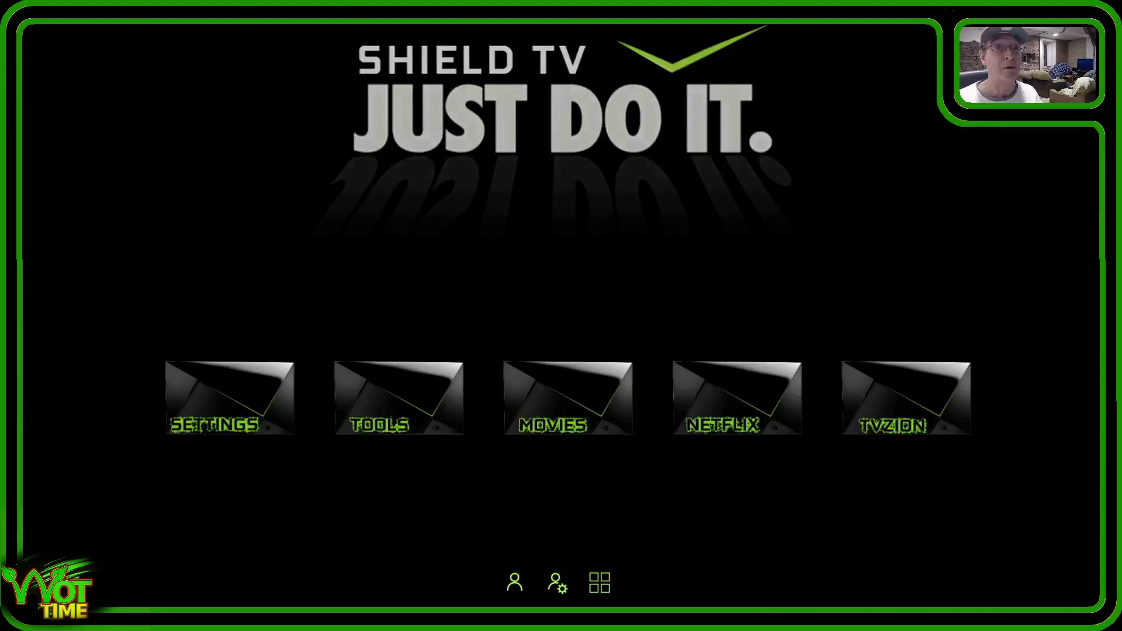
Open admin mode from the launcher's profile-settings menu.
key("Down")
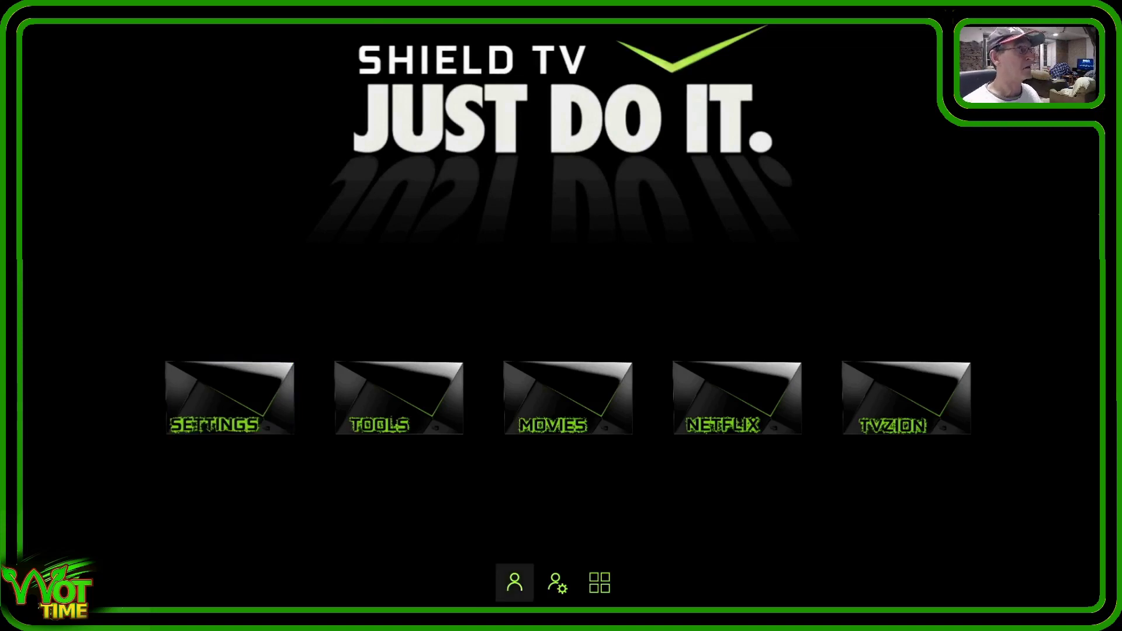
key("Right")
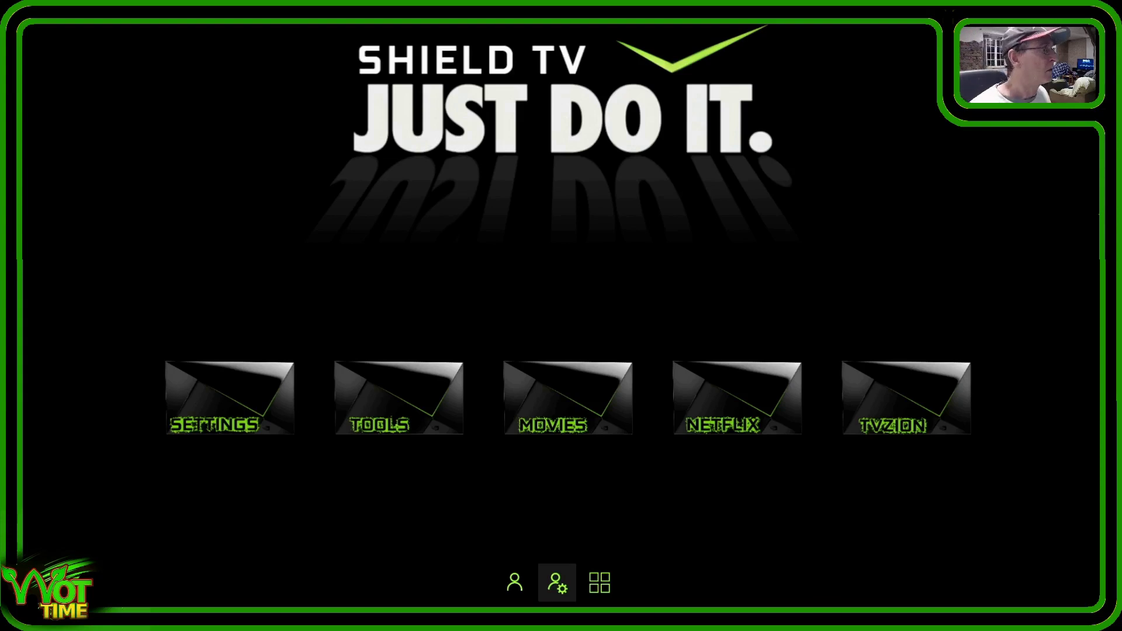
key("Return")
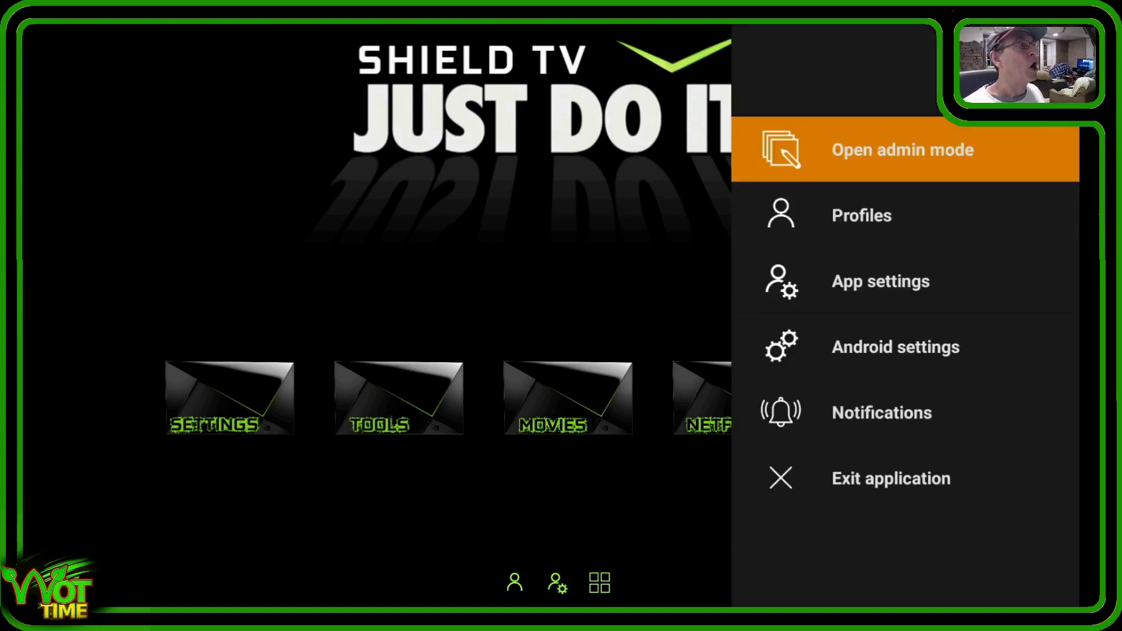
key("Return")
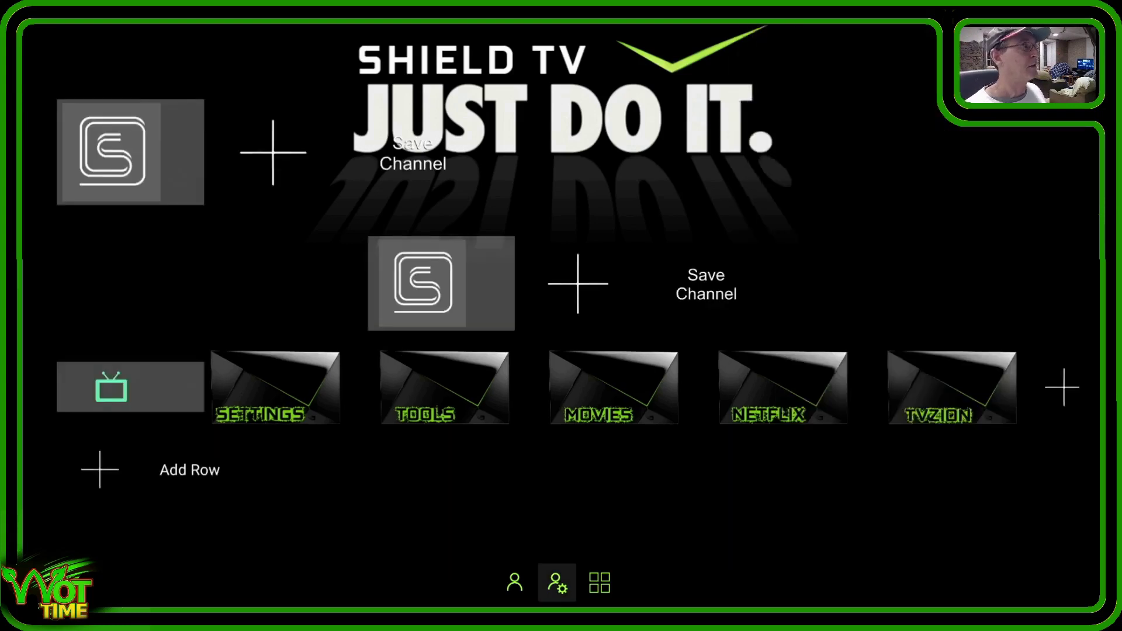
Start adding a new item at the + beside the middle channel.
key("Up")
key("Up")
key("Up")
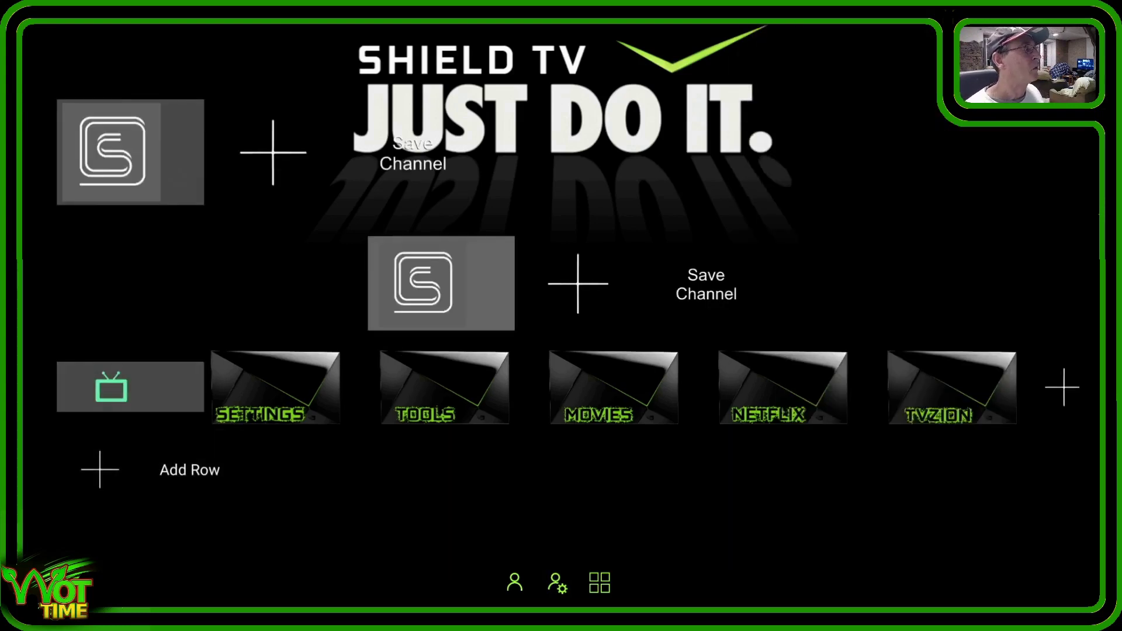
key("Right")
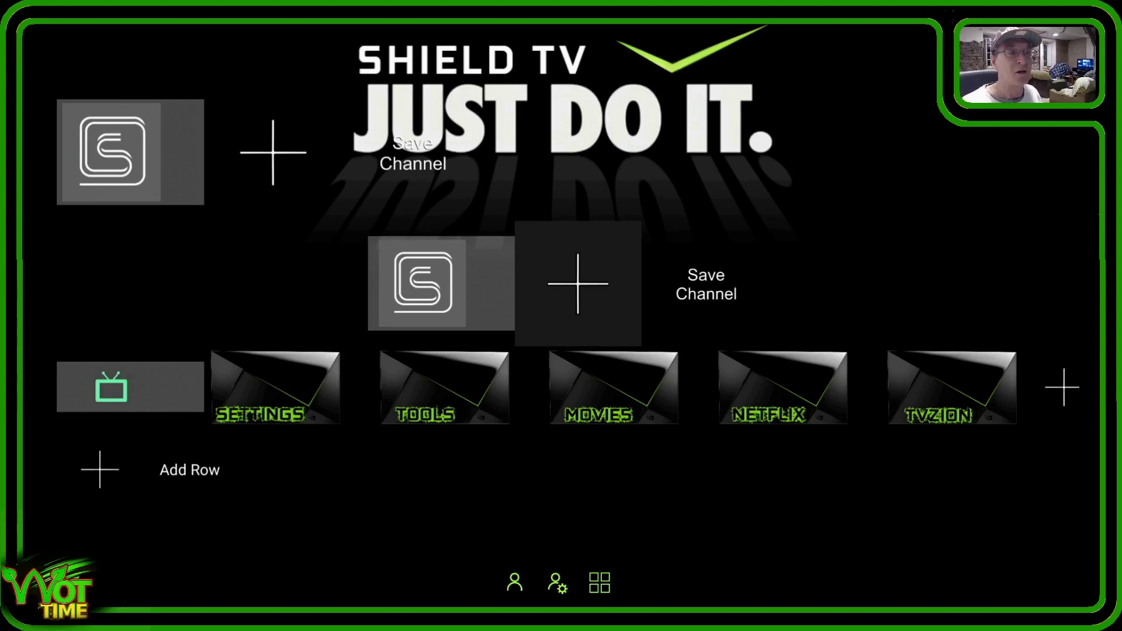
key("Return")
Choose Widget > Installed widget as the new item's type.
key("Down")
key("Down")
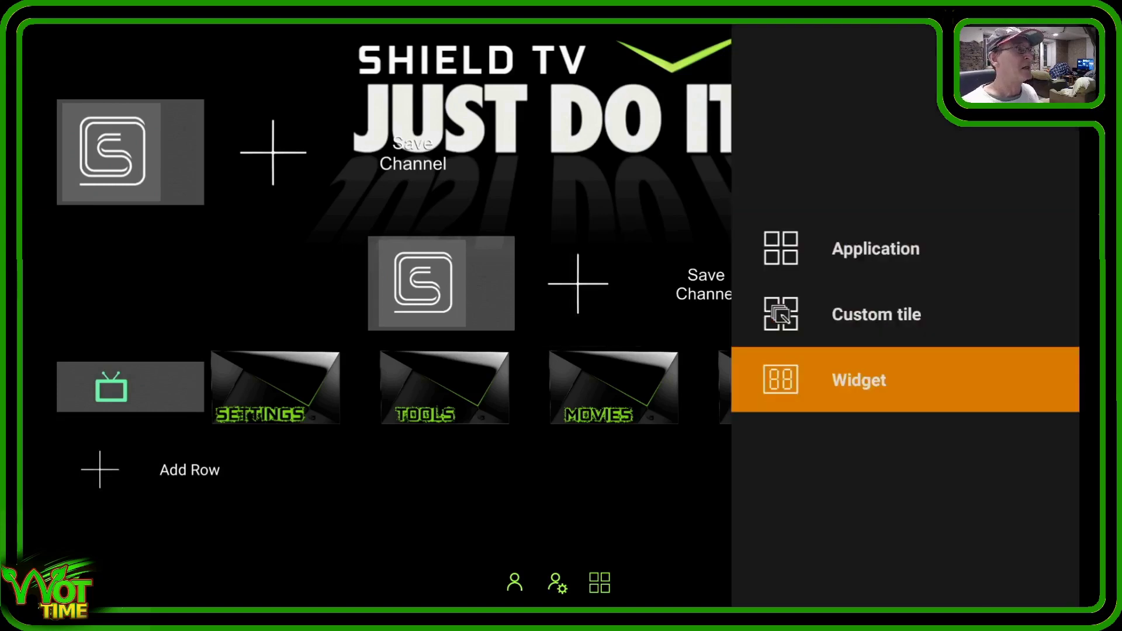
key("Return")
key("Down")
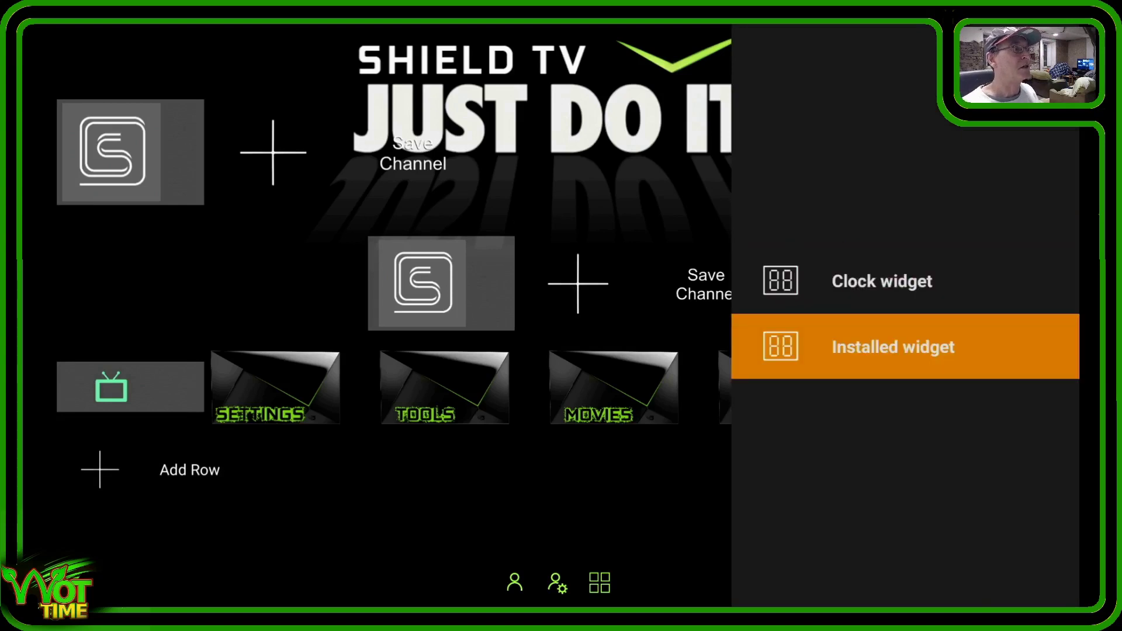
key("Return")
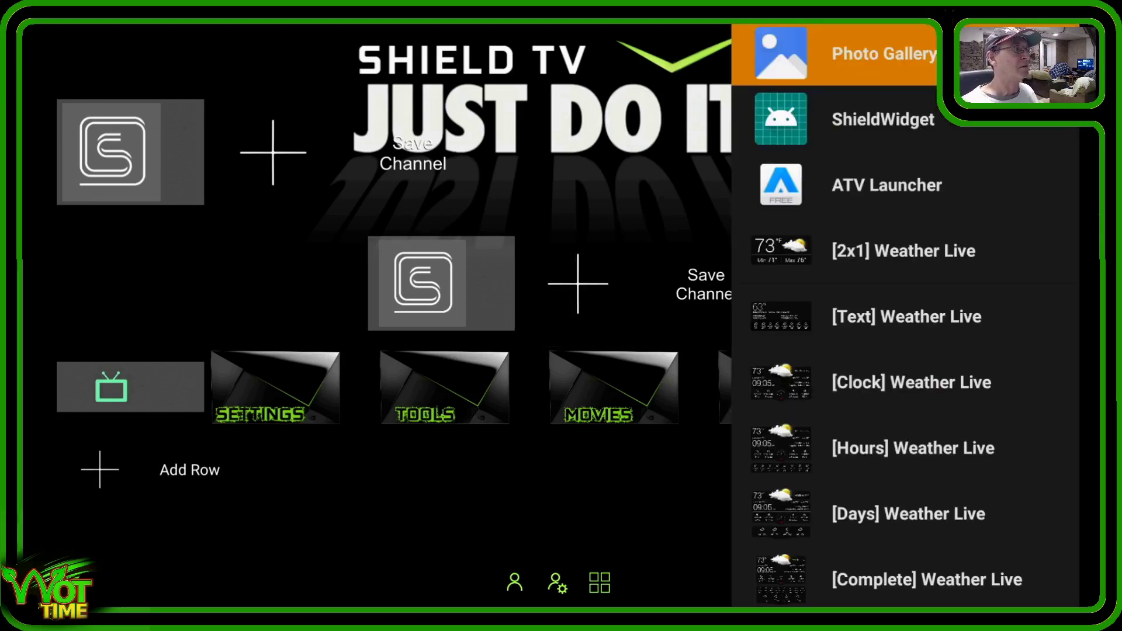
Browse the installed widget list and select [Circle] Weather Live.
key("Down")
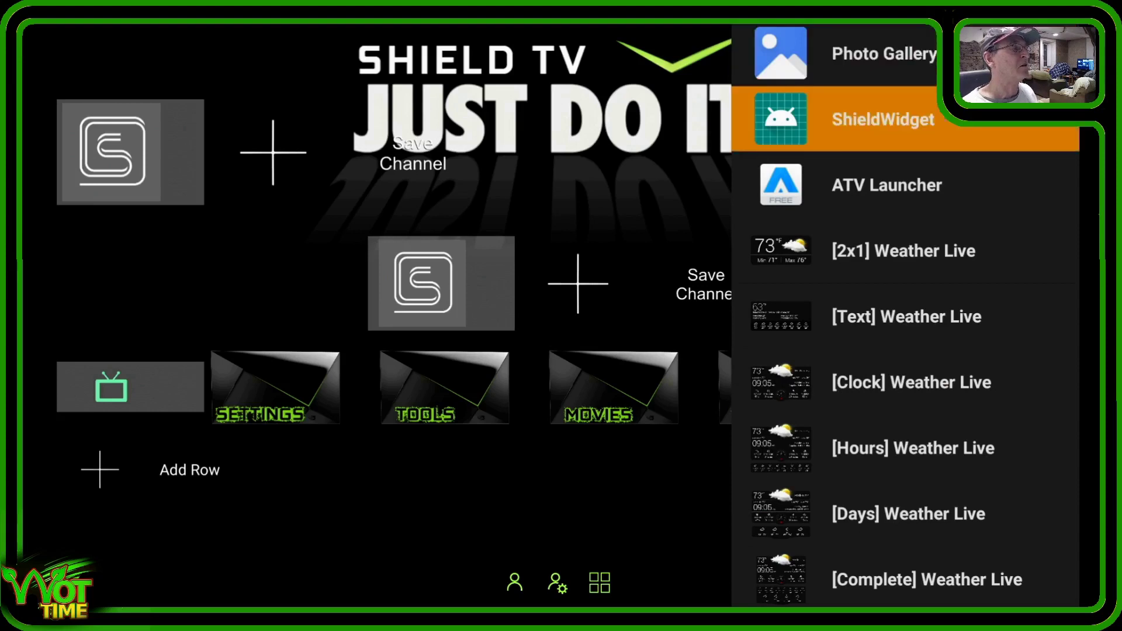
key("Down")
key("Down")
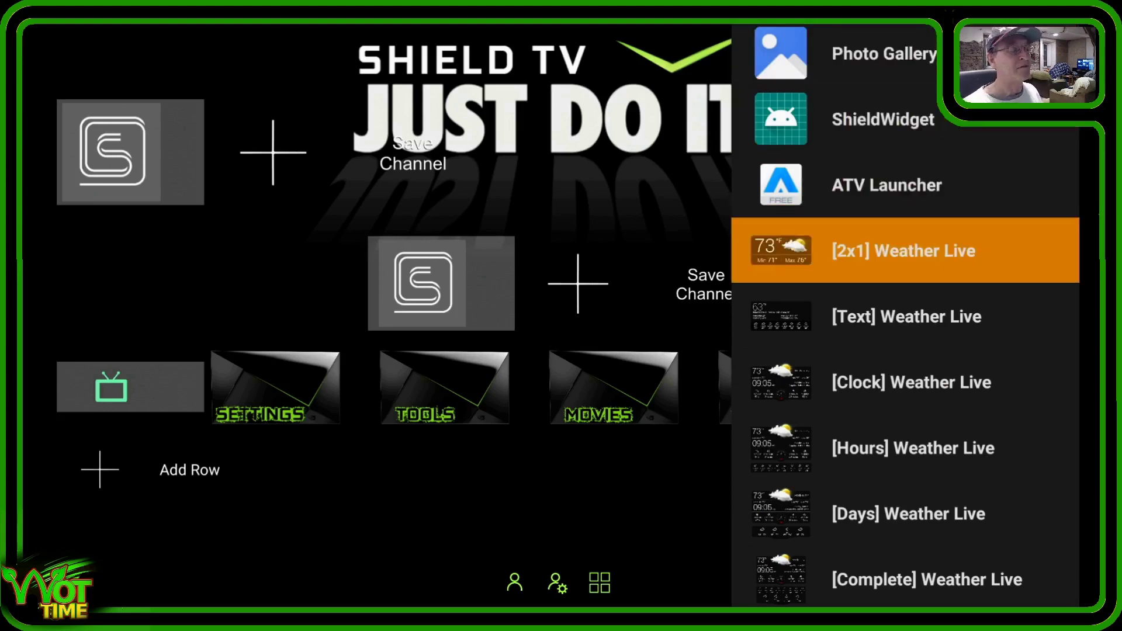
key("Down")
key("Down")
key("Down")
key("Down")
key("Down")
key("Down")
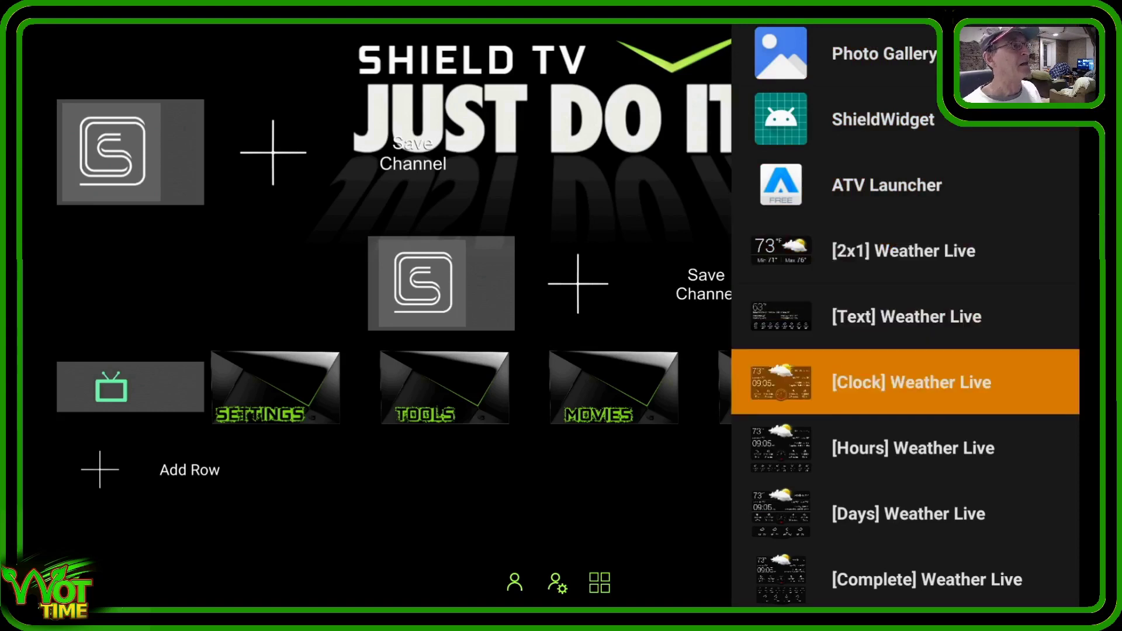
key("Down")
key("Down")
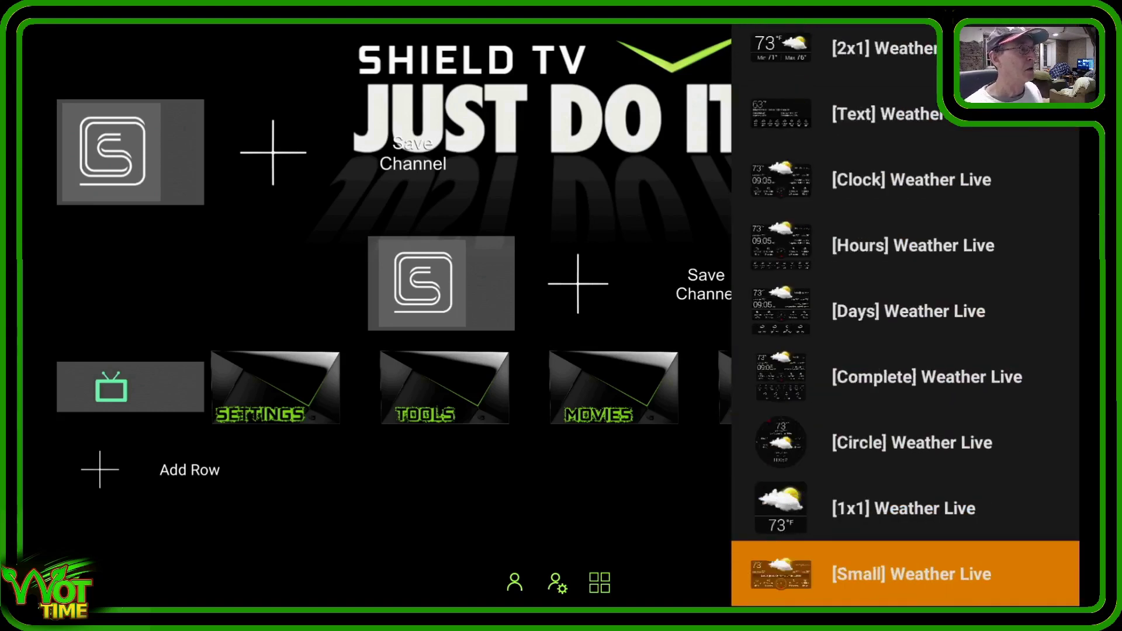
key("Down")
key("Up")
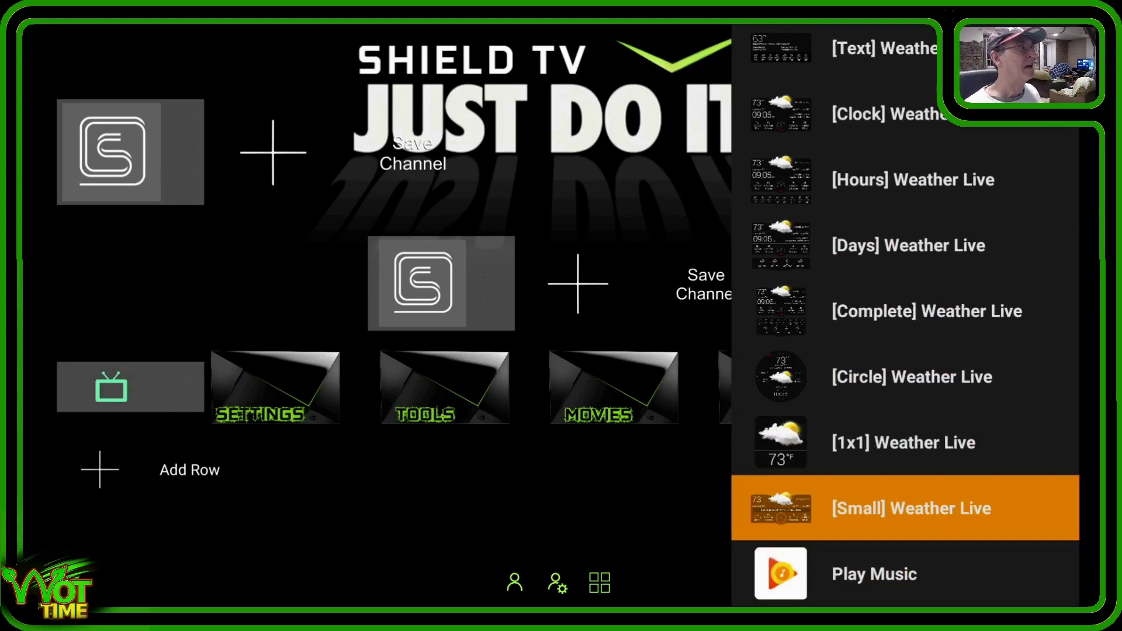
key("Up")
key("Up")
key("Up")
key("Up")
key("Up")
key("Up")
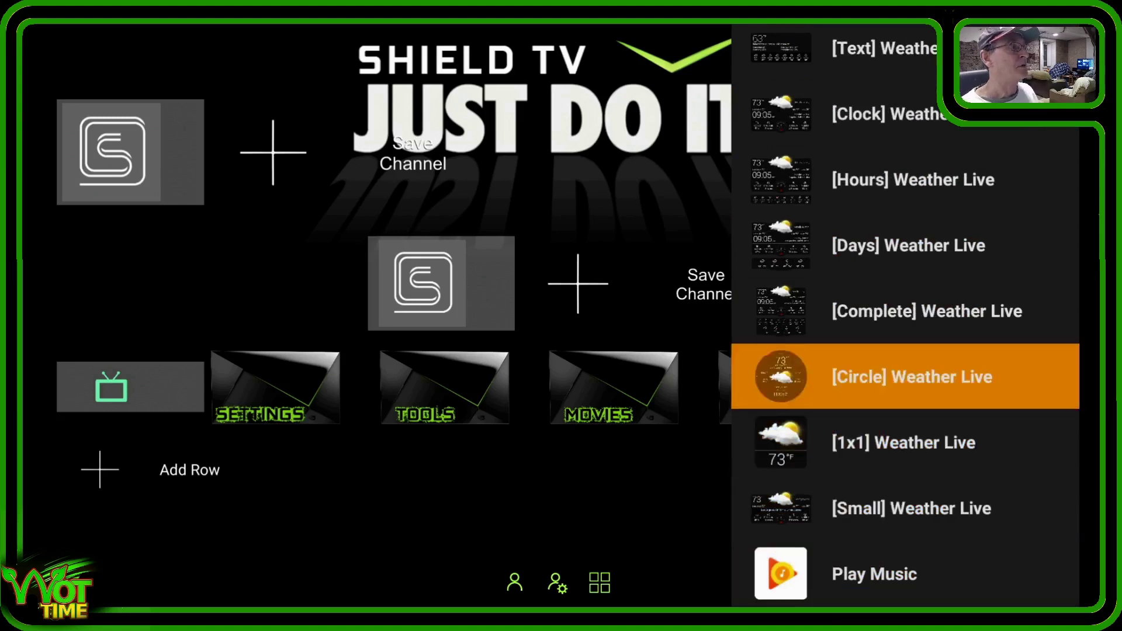
key("Up")
key("Up")
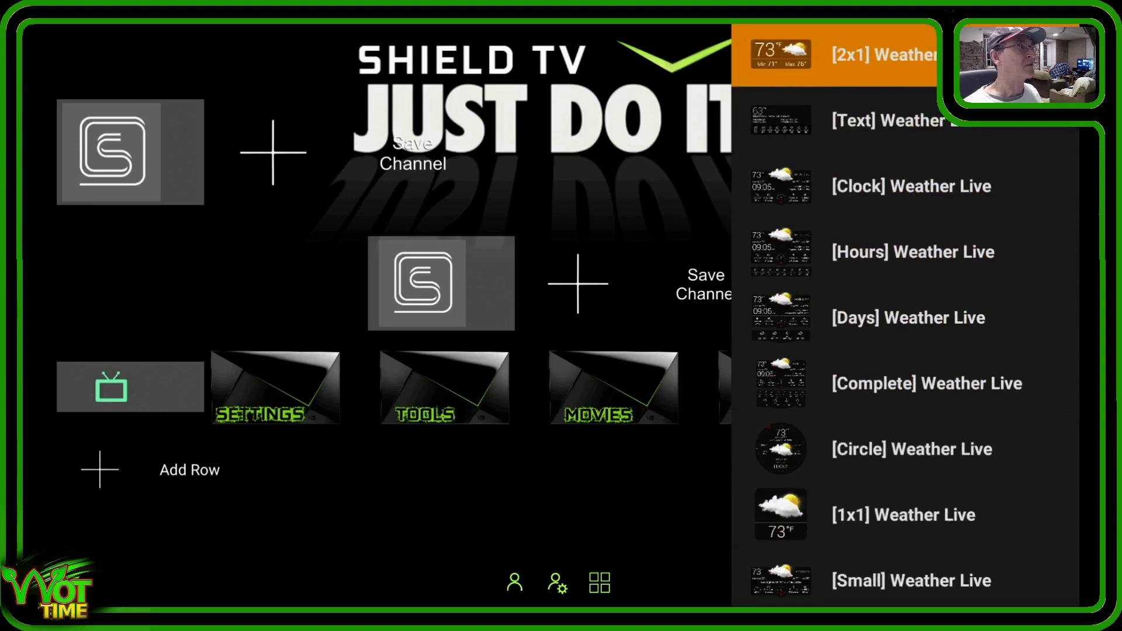
key("Down")
key("Down")
key("Down")
key("Down")
key("Down")
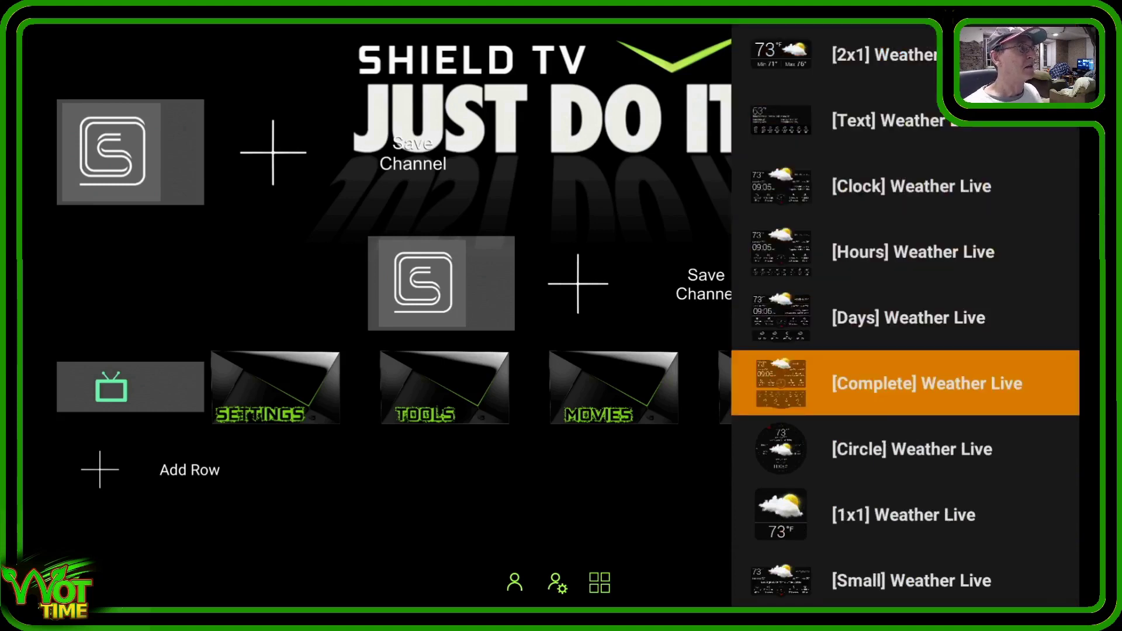
key("Down")
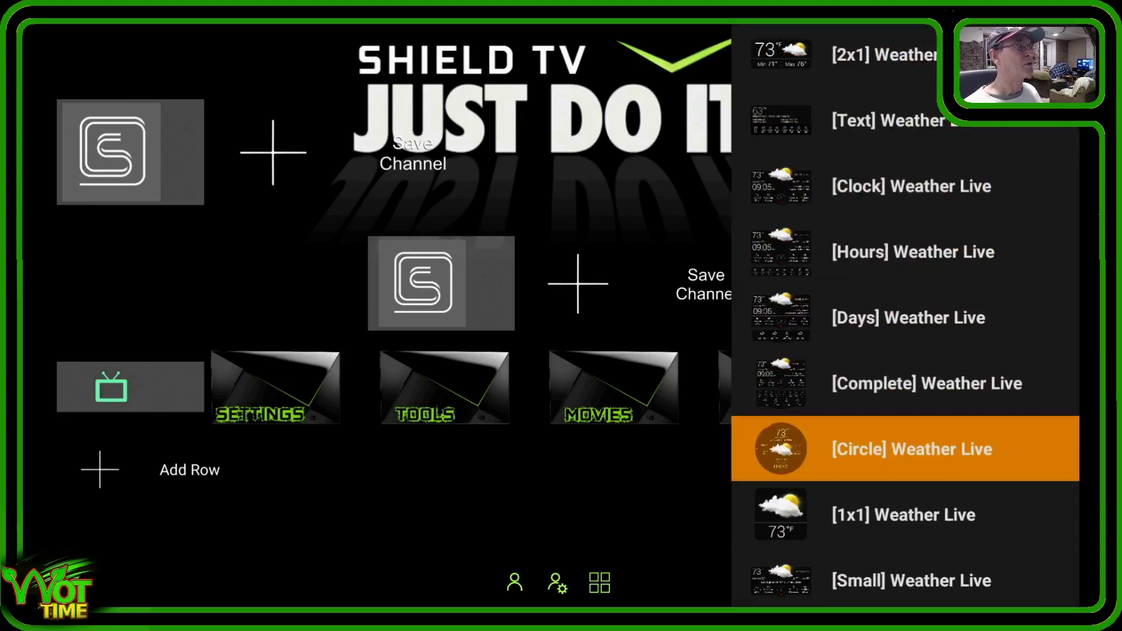
key("Return")
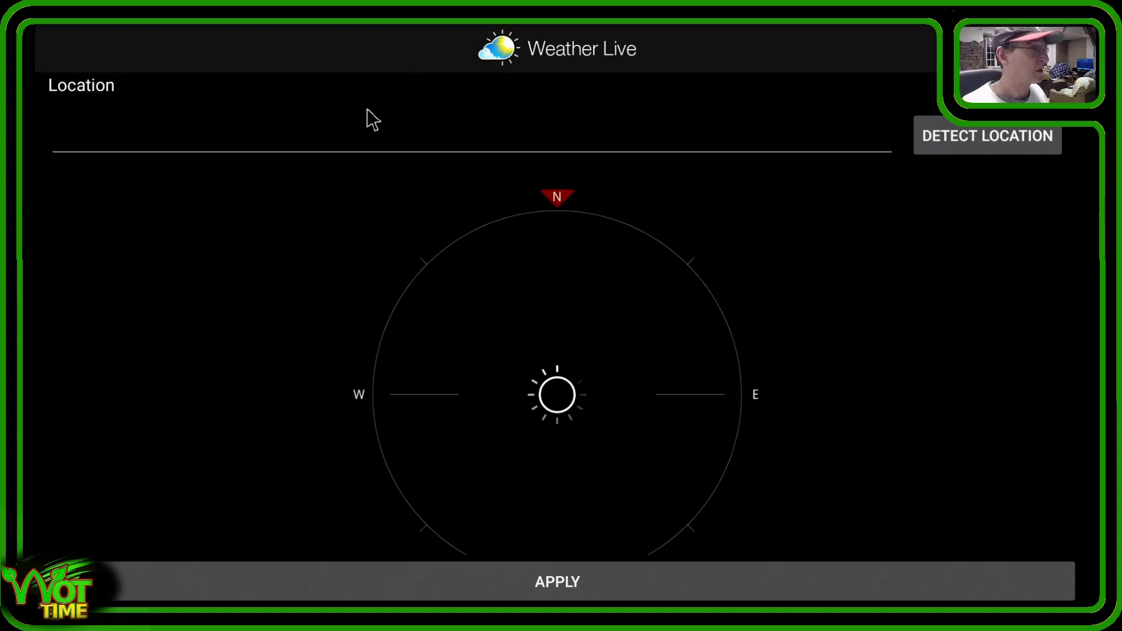
Search 'London', pick London, United Kingdom, and apply the circle widget's settings.
left_click(321, 123)
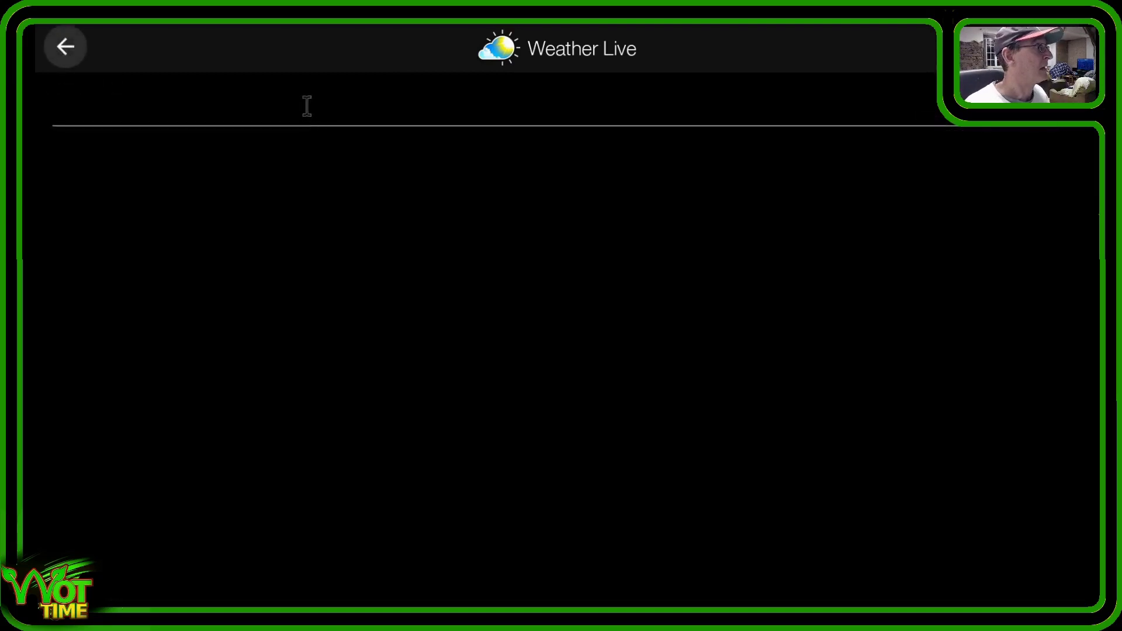
left_click(307, 106)
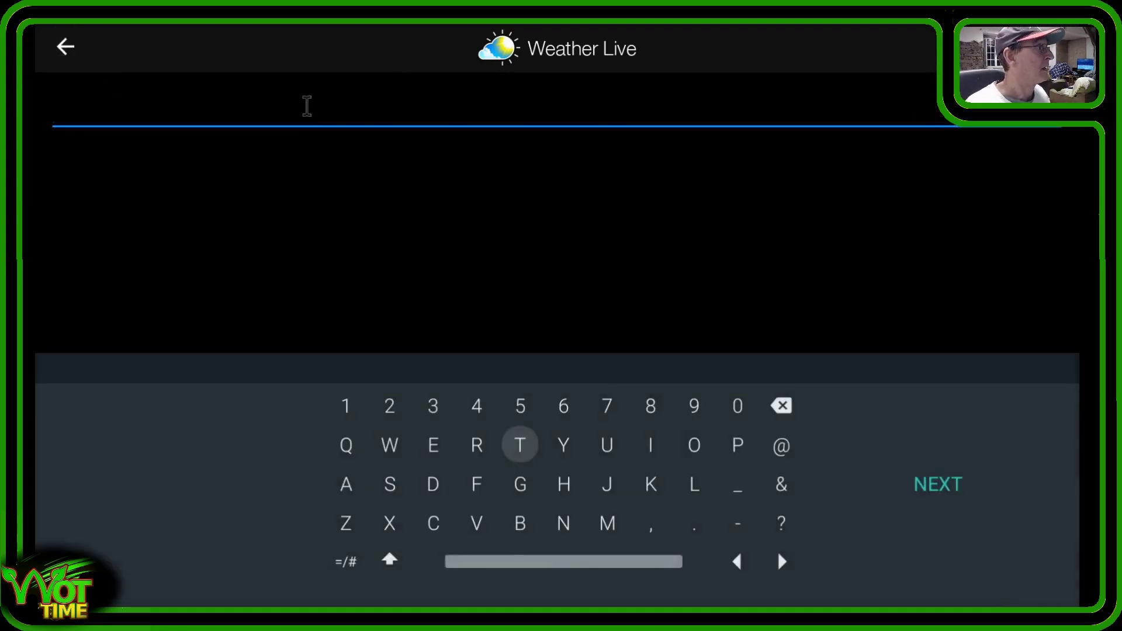
type("Lon")
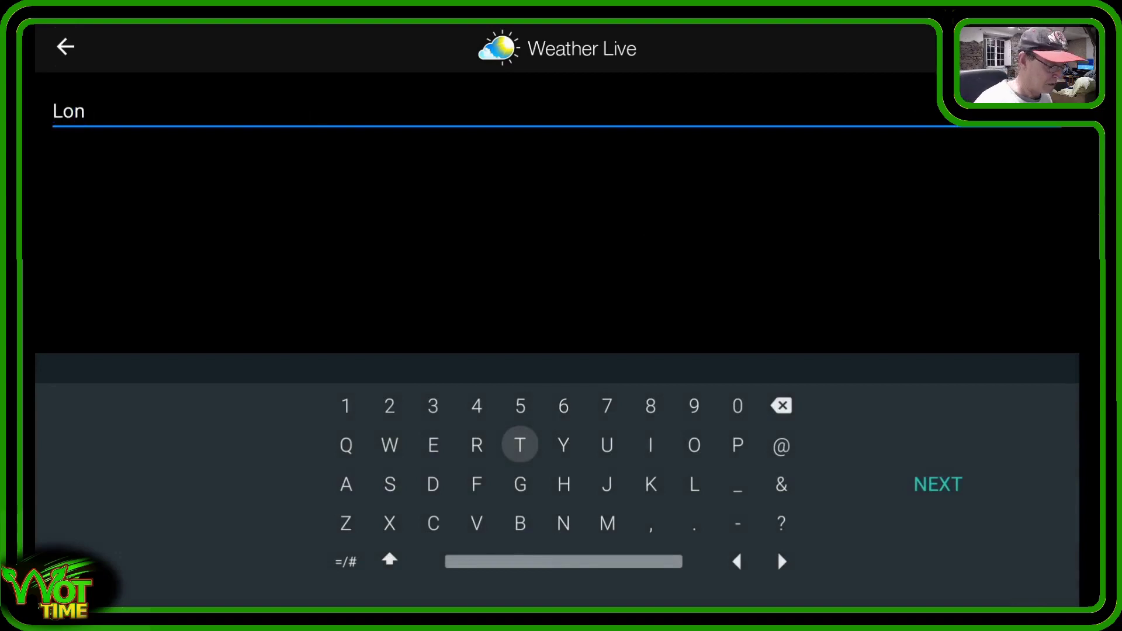
type("don")
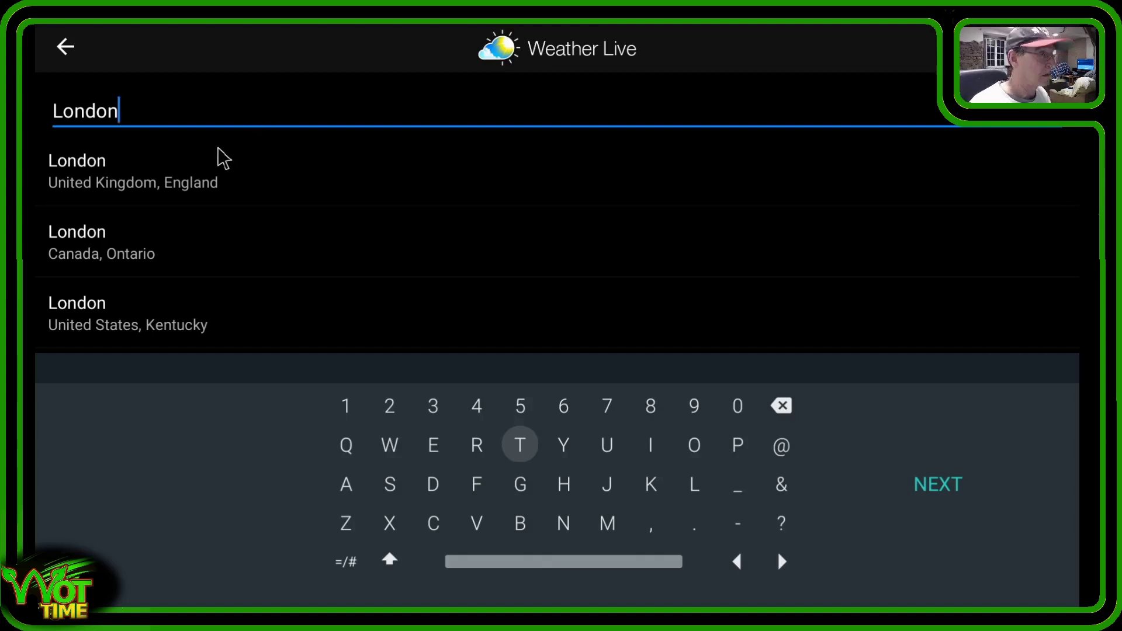
left_click(200, 159)
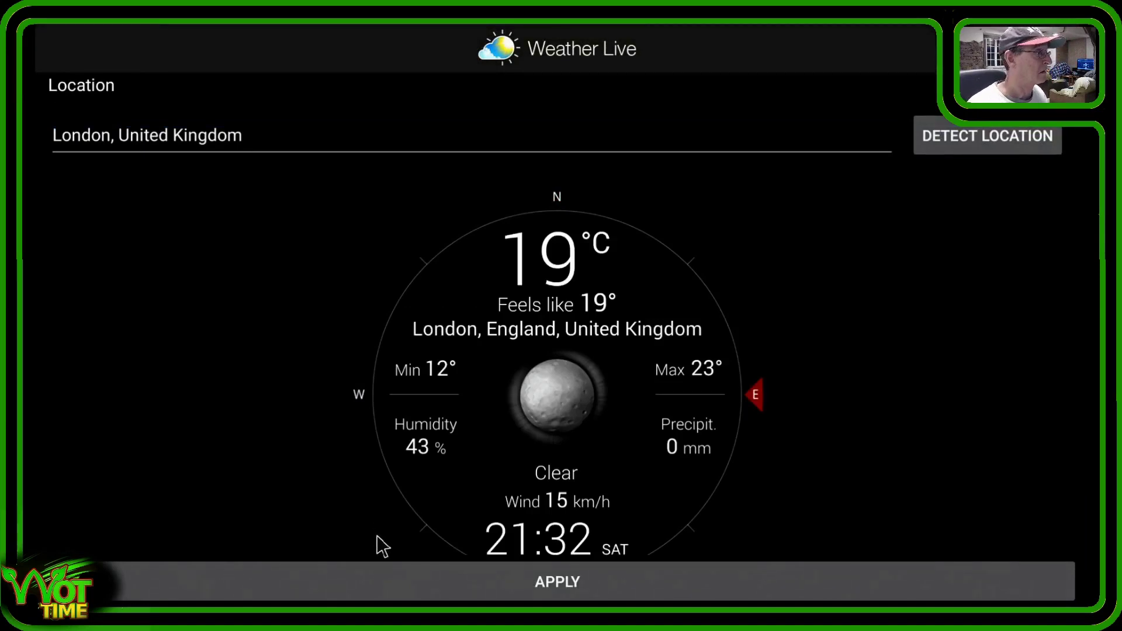
left_click(405, 592)
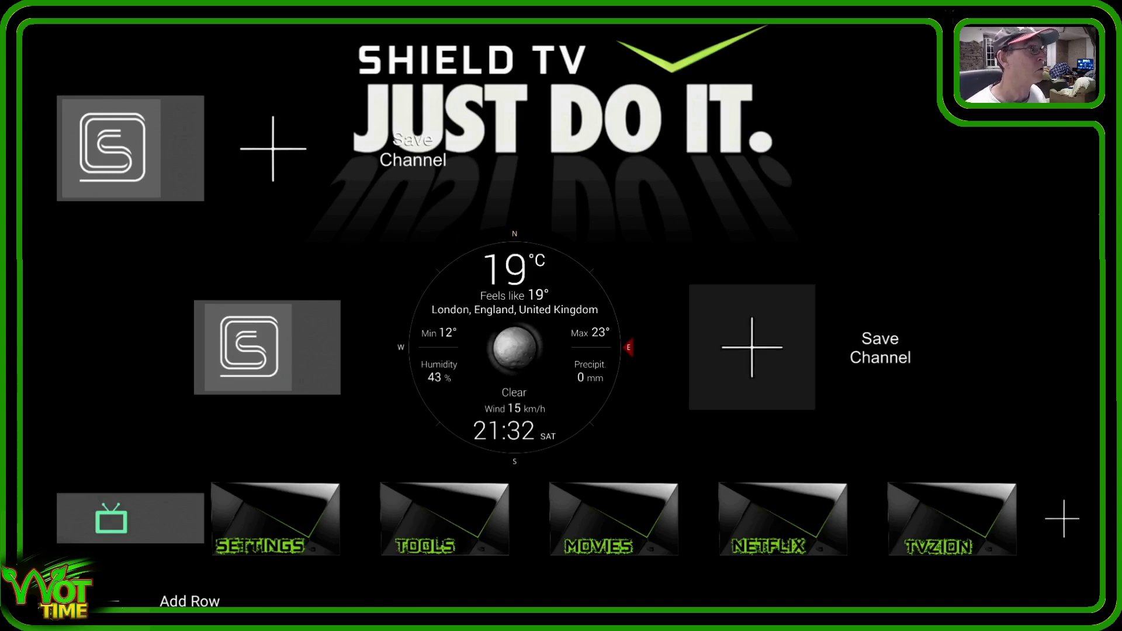
Open the installed widget list for another channel spot.
key("Return")
key("Down")
key("Down")
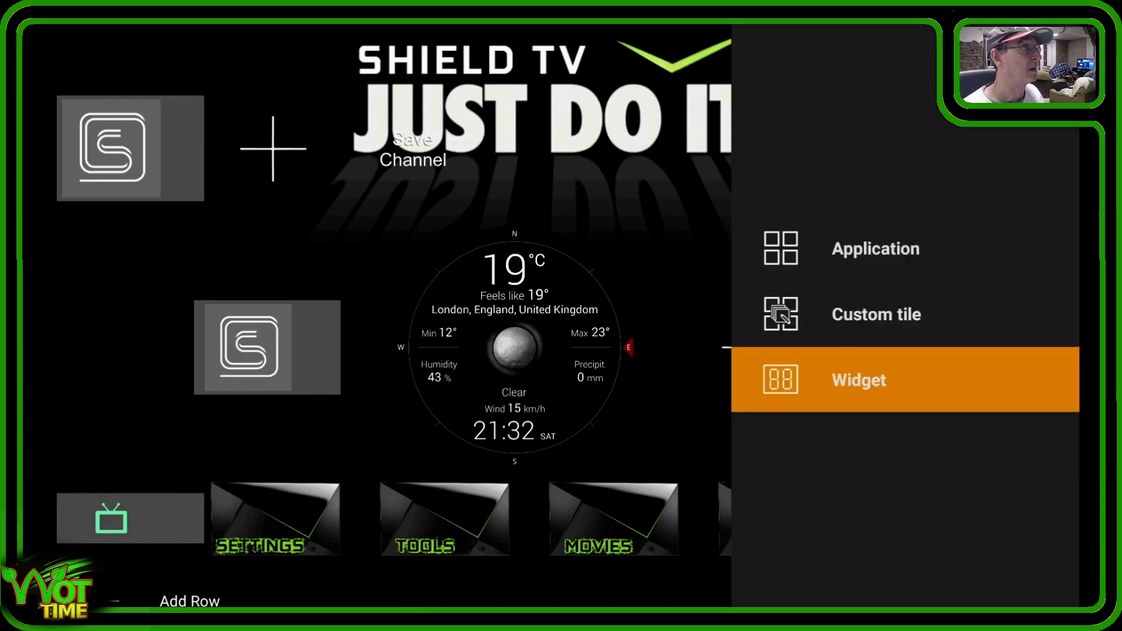
key("Return")
key("Down")
key("Return")
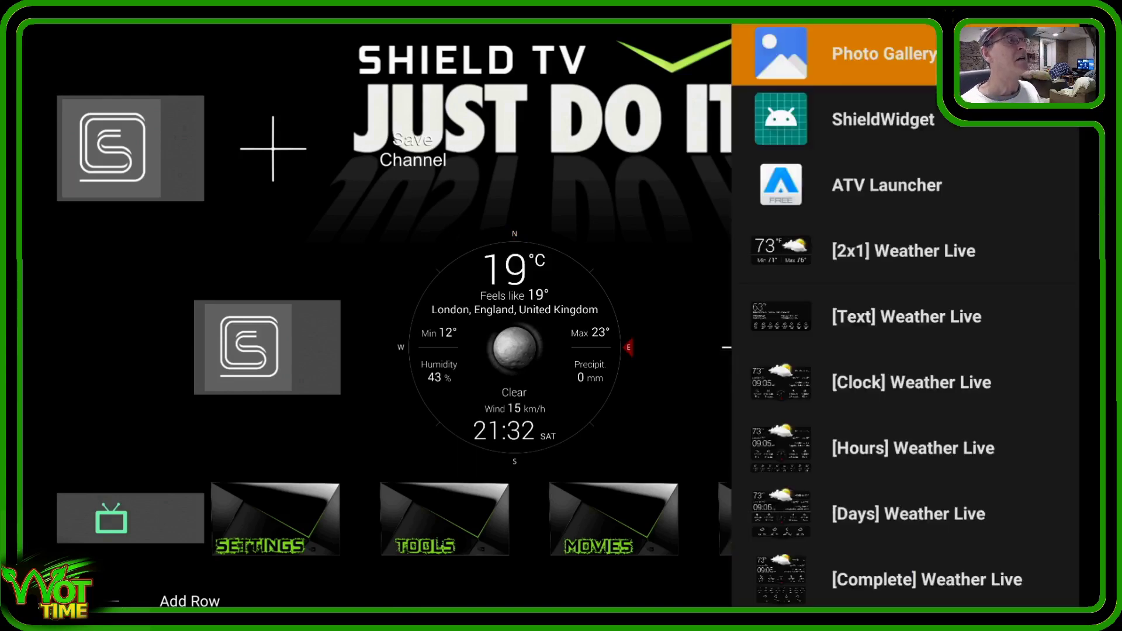
Scroll past the Weather Live entries and select Weather 2x1 Widget.
key("Down")
key("Down")
key("Down")
key("Down")
key("Down")
key("Down")
key("Down")
key("Down")
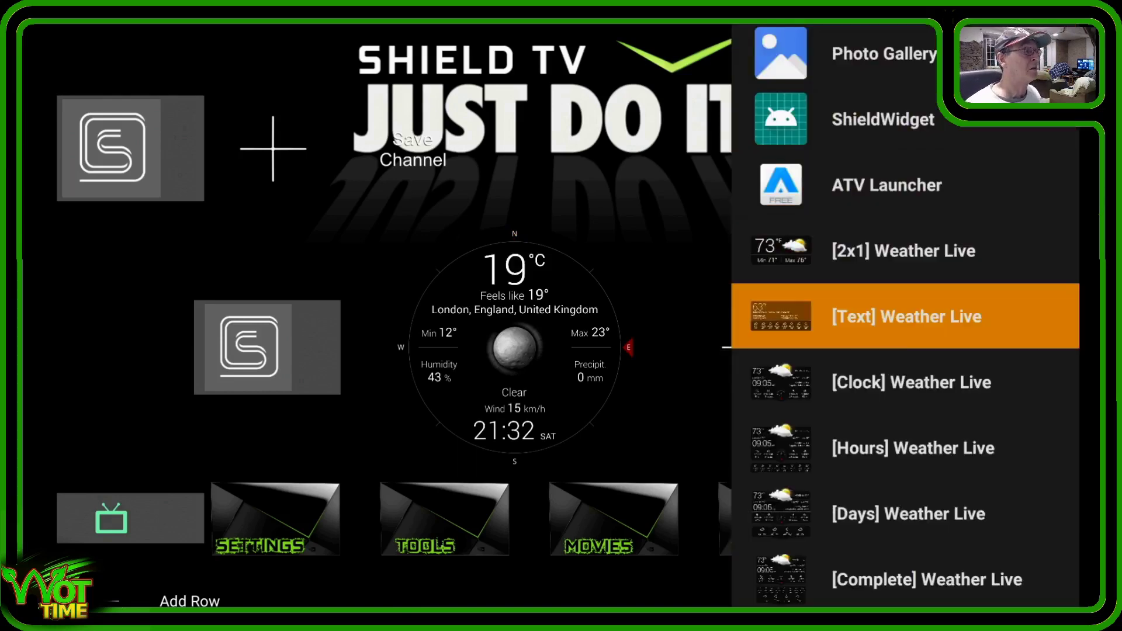
key("Down")
key("Down")
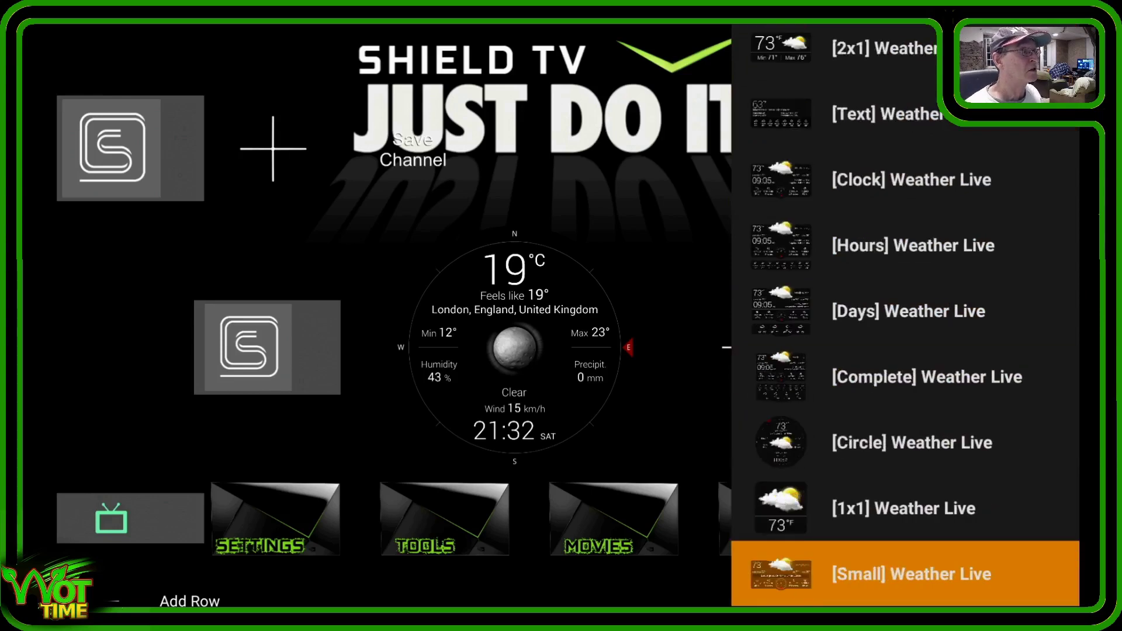
key("Down")
key("Down")
key("Down")
key("Down")
key("Down")
key("Down")
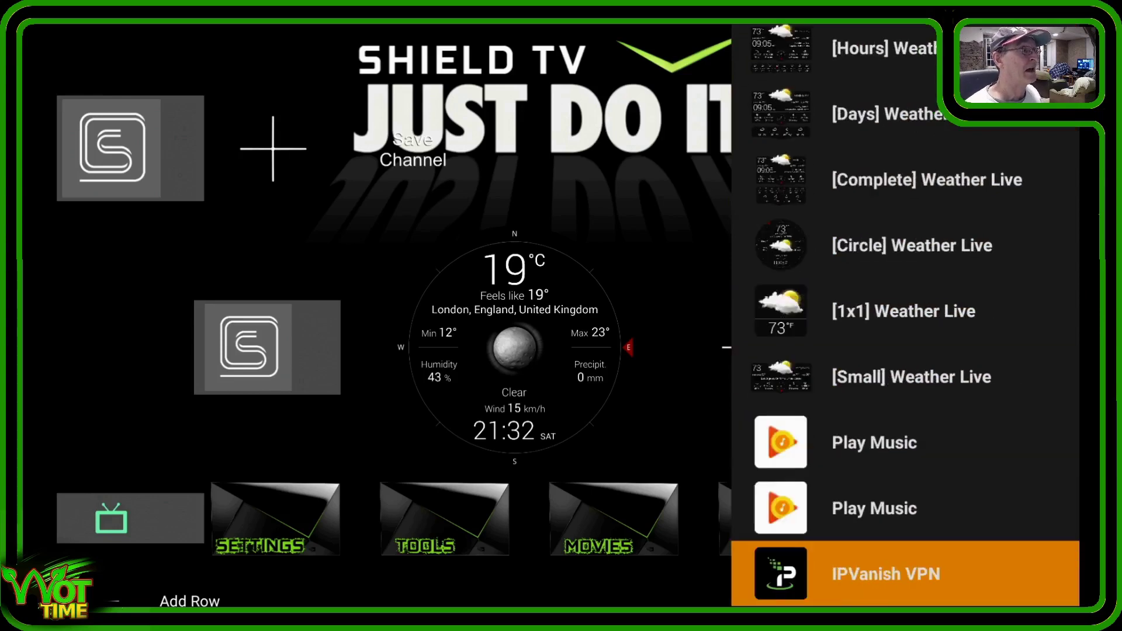
key("Down")
key("Down")
key("Down")
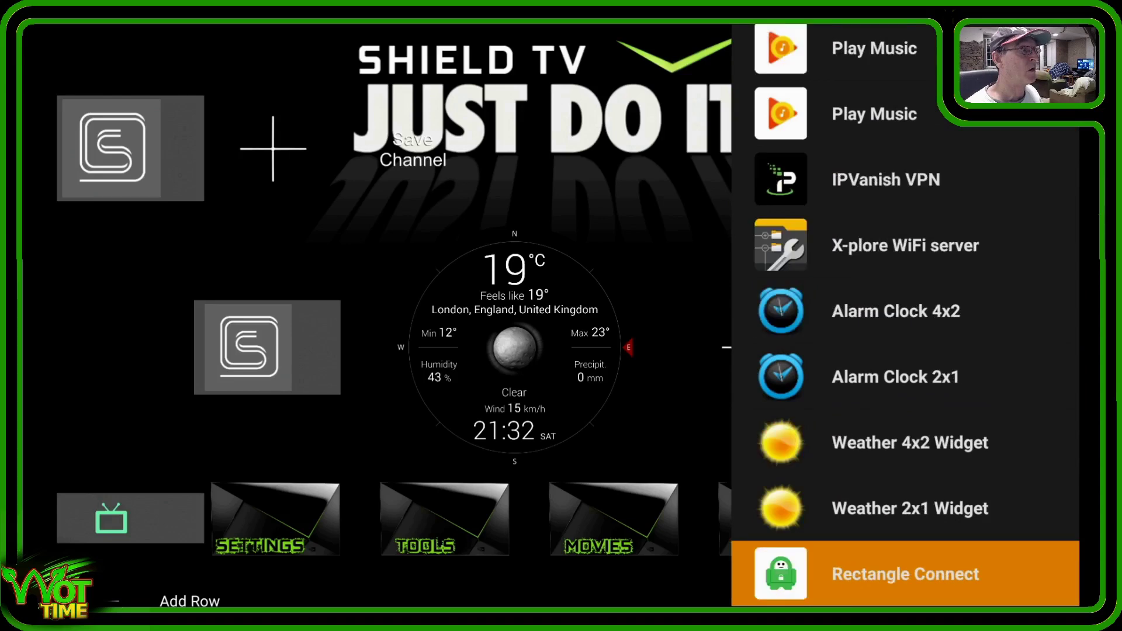
key("Up")
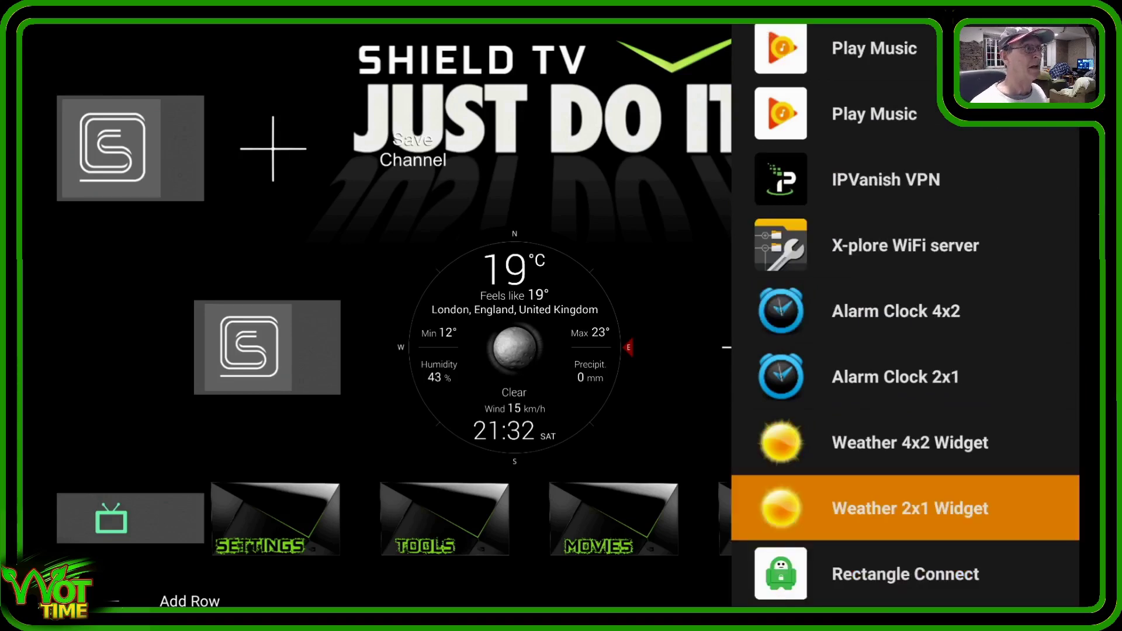
key("Return")
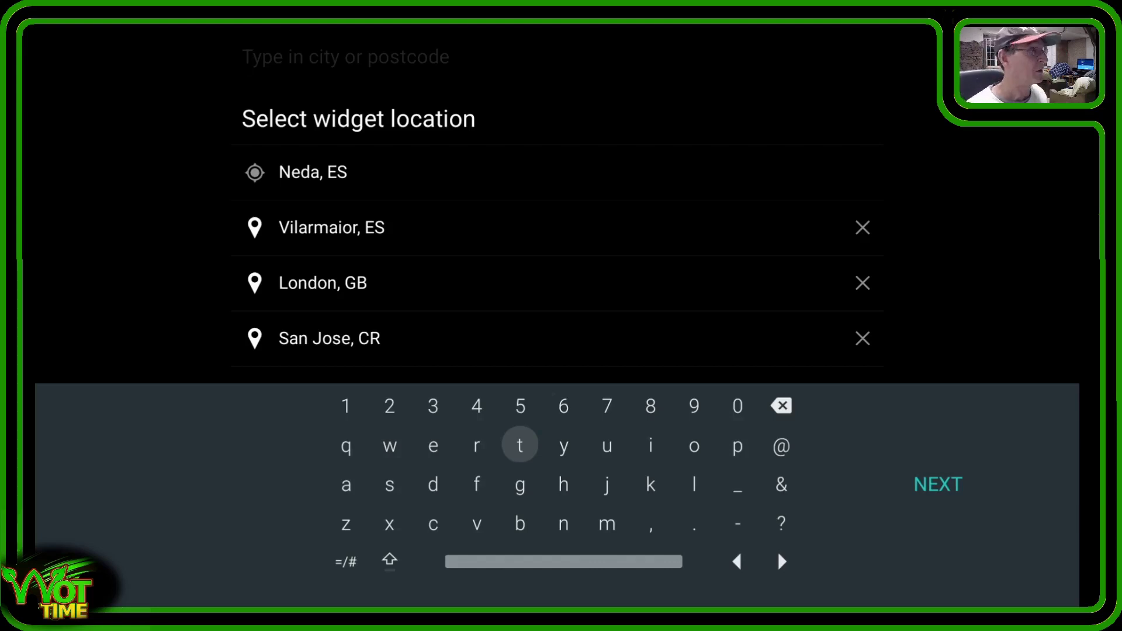
Pick London, GB as the Weather 2x1 Widget's location.
key("Down")
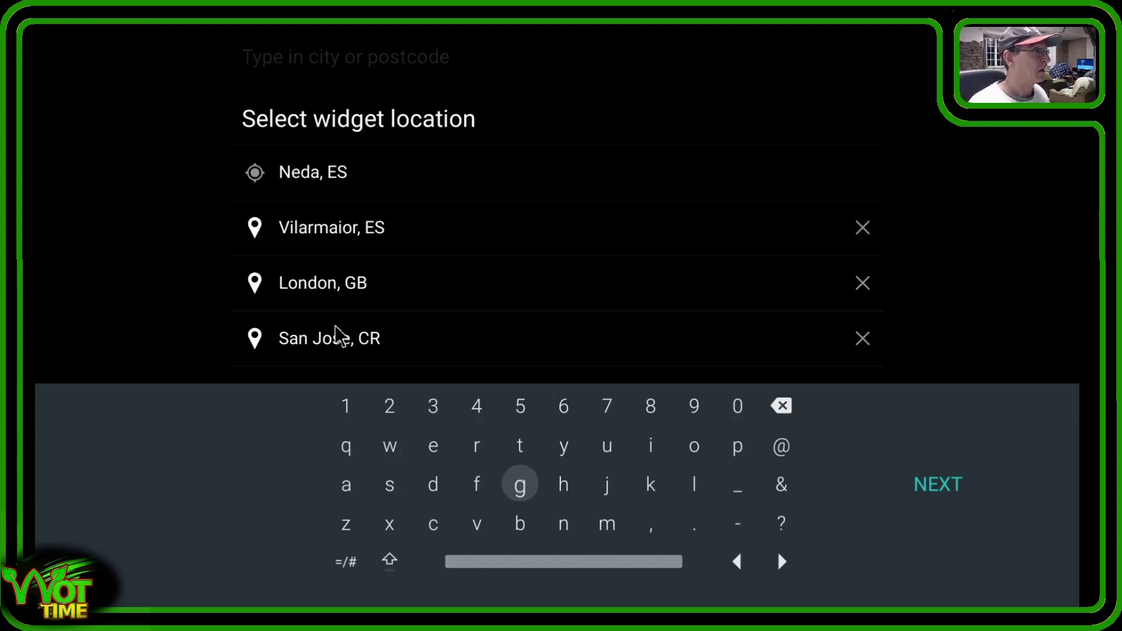
left_click(325, 288)
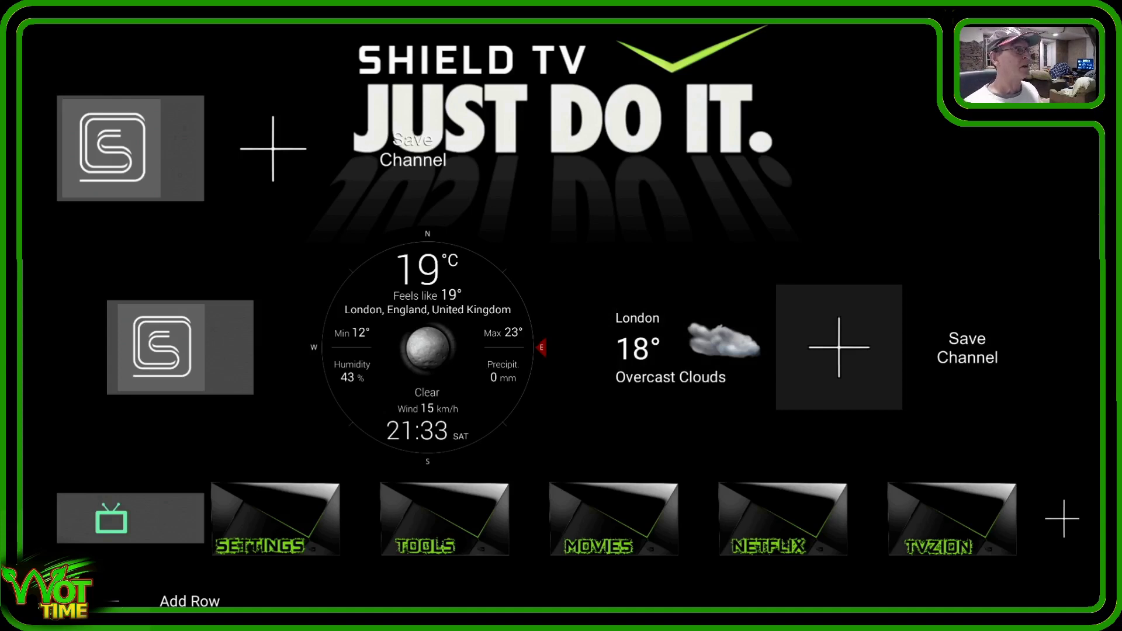
Choose Close admin mode from the bottom-bar settings side menu.
key("Down")
key("Down")
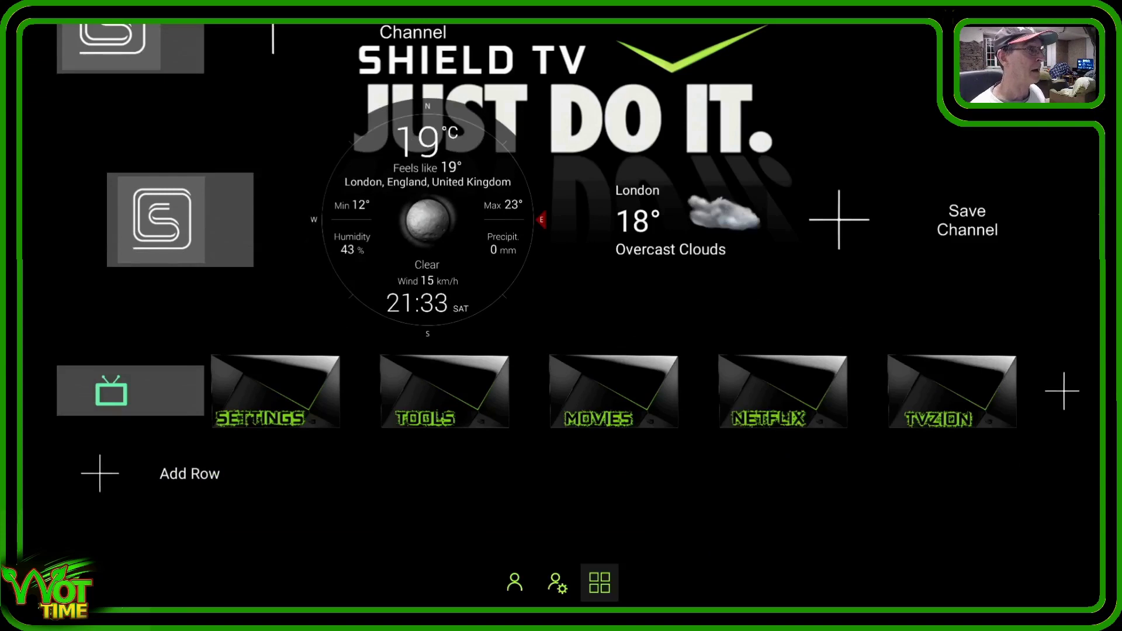
key("Left")
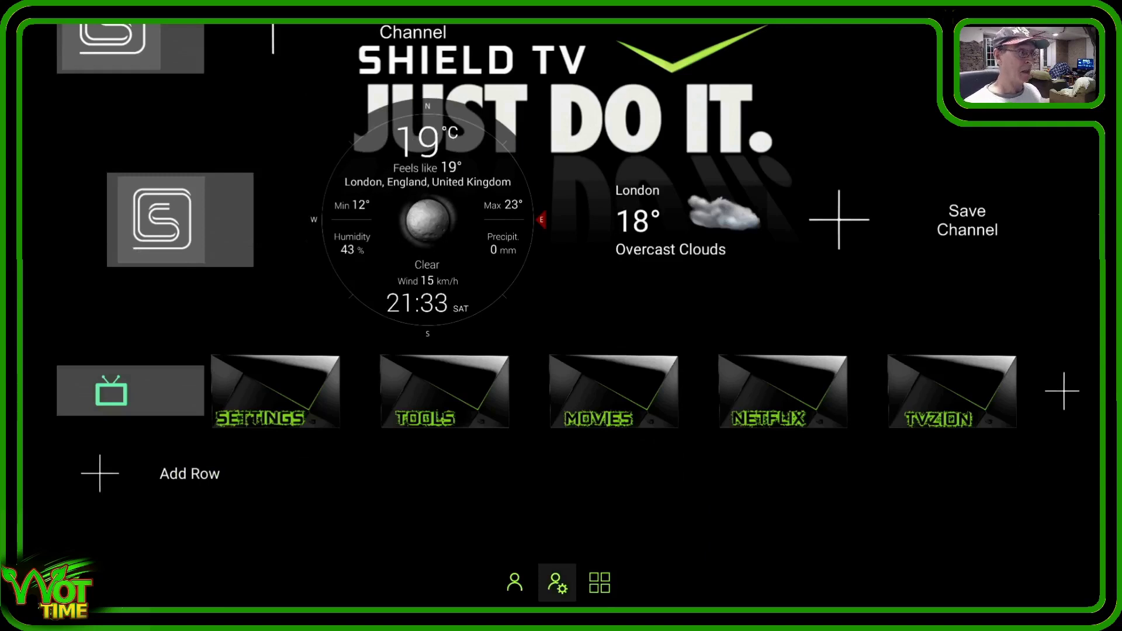
key("Return")
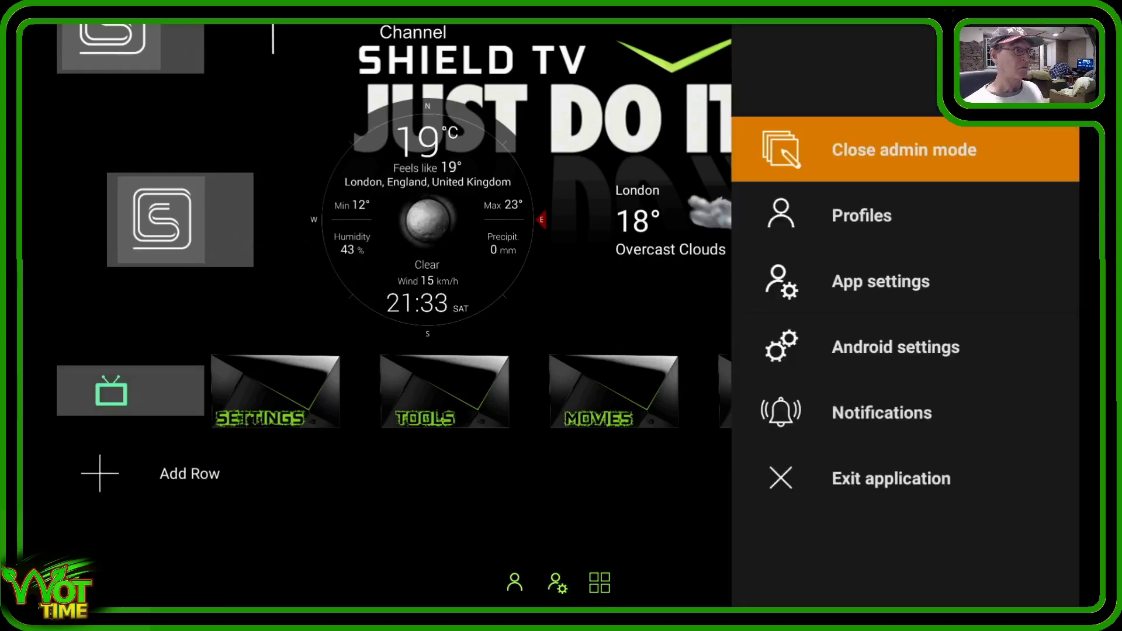
key("Return")
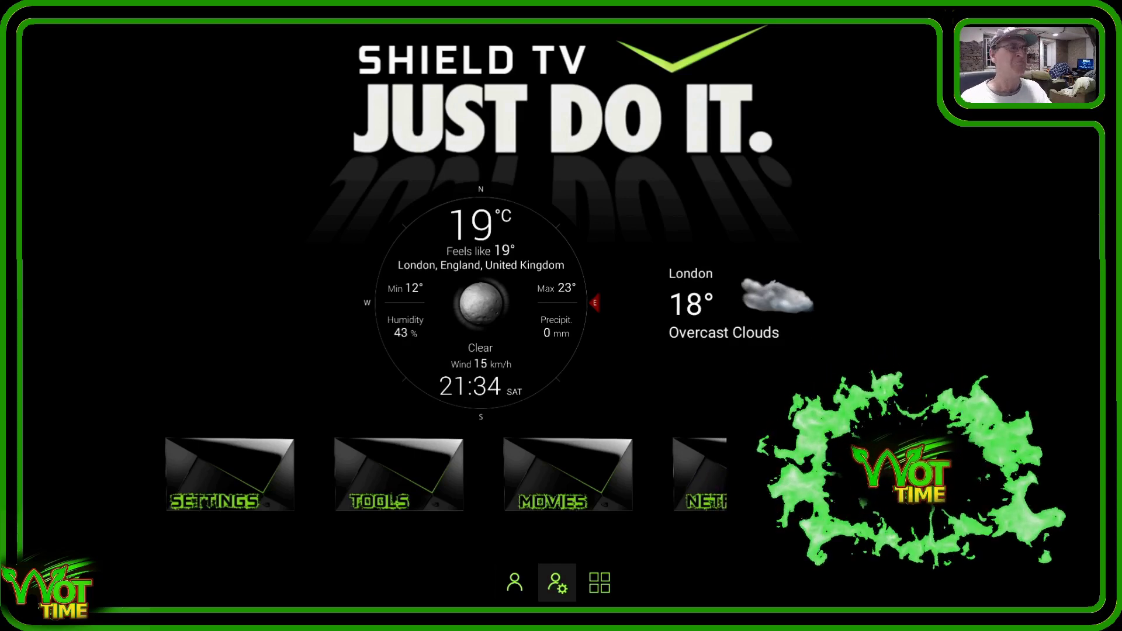
Load the saved profile '1 1 1 orange bg + widget world'.
key("Left")
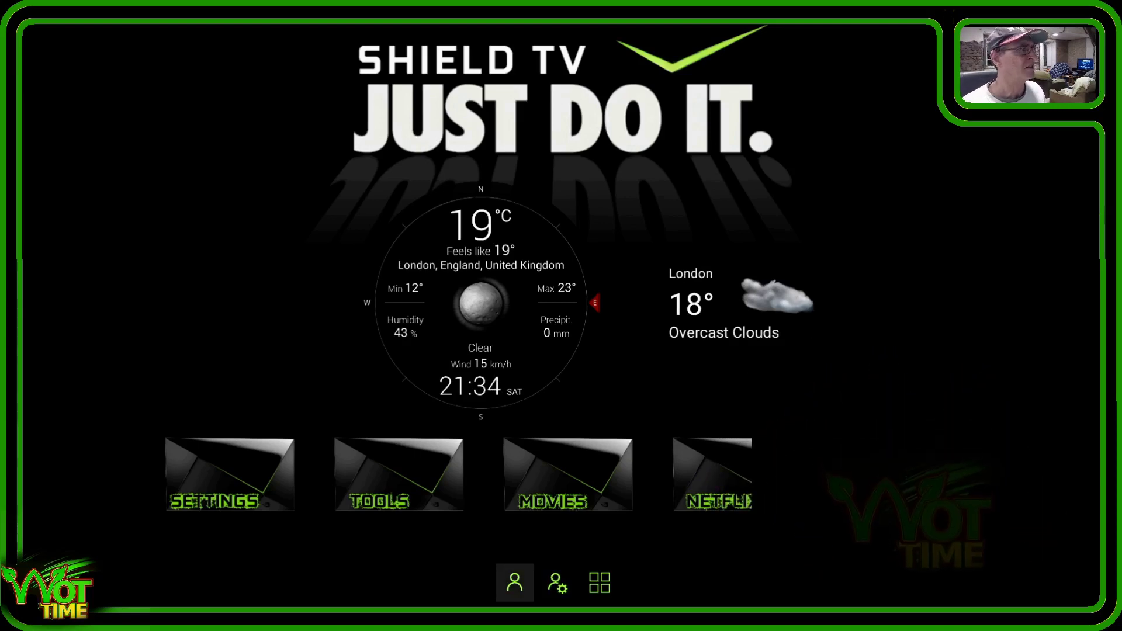
key("Return")
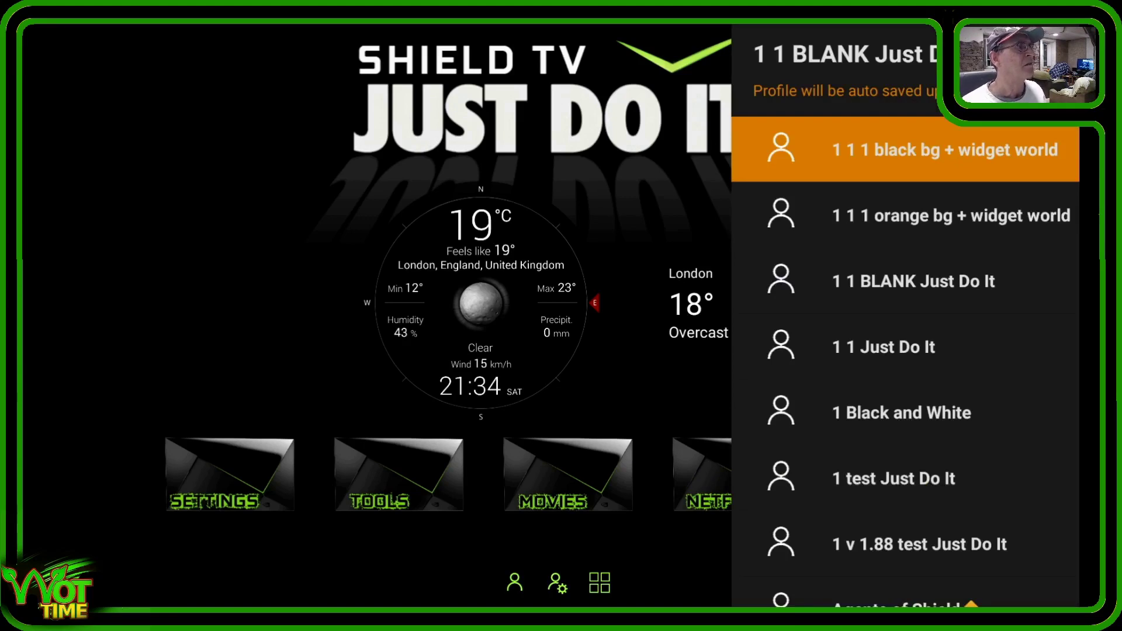
key("Down")
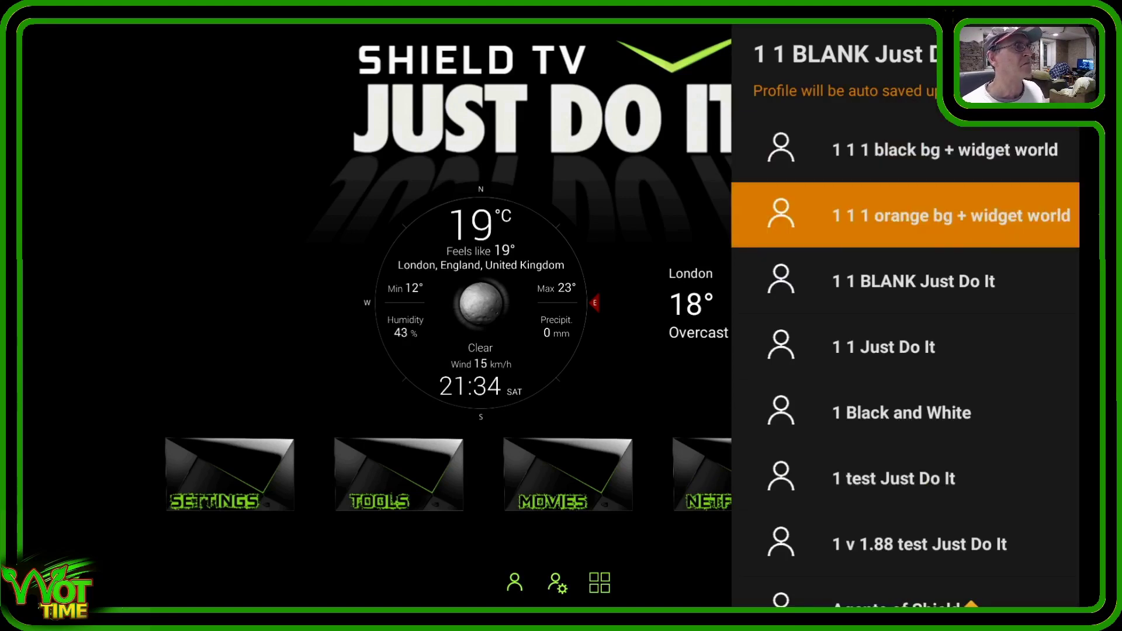
key("Return")
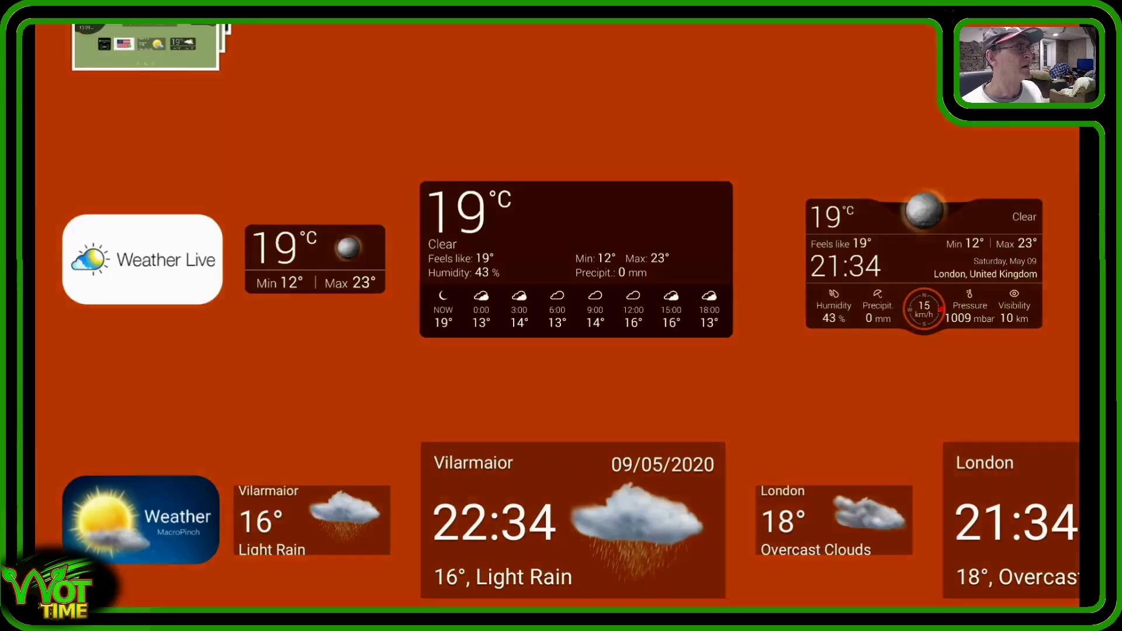
key("Down")
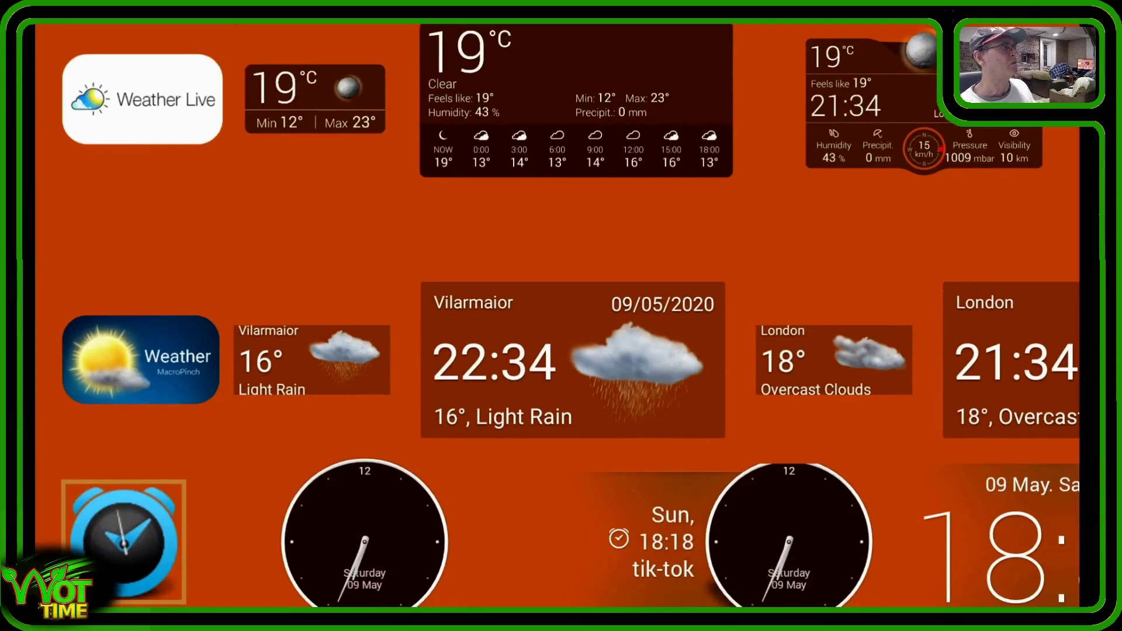
key("Down")
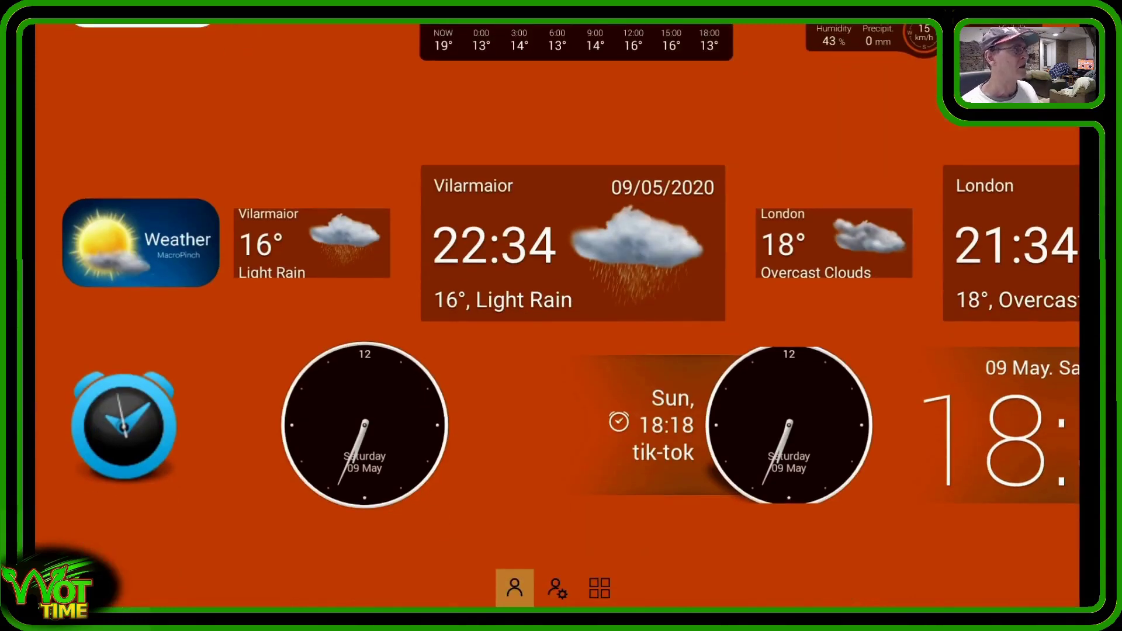
key("Up")
key("Up")
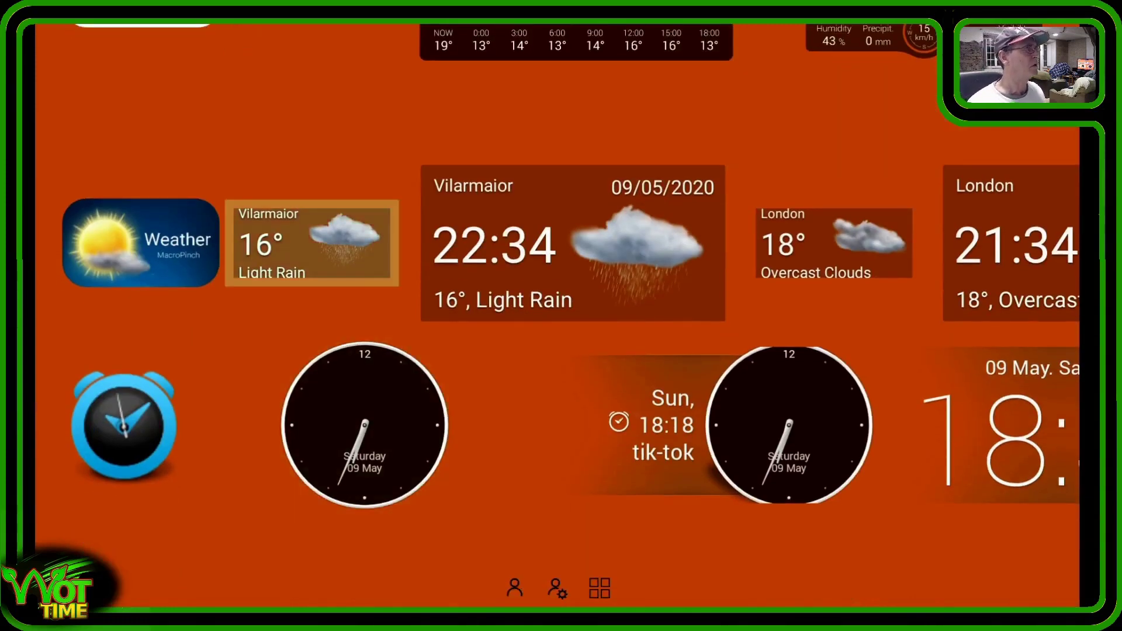
key("Left")
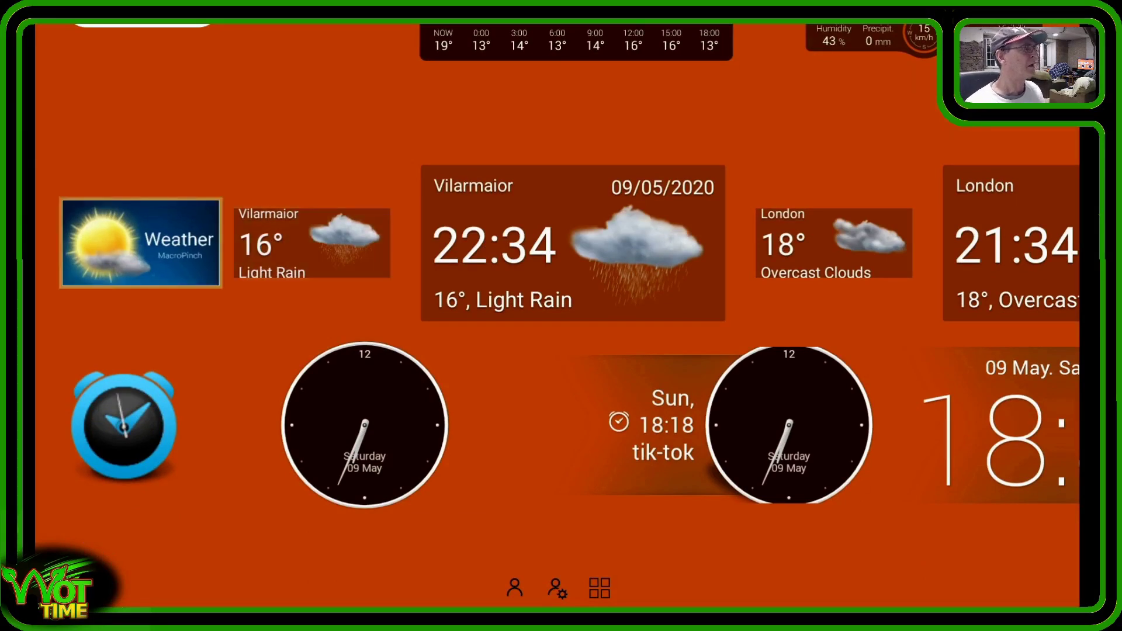
key("Down")
key("Up")
key("Up")
key("Up")
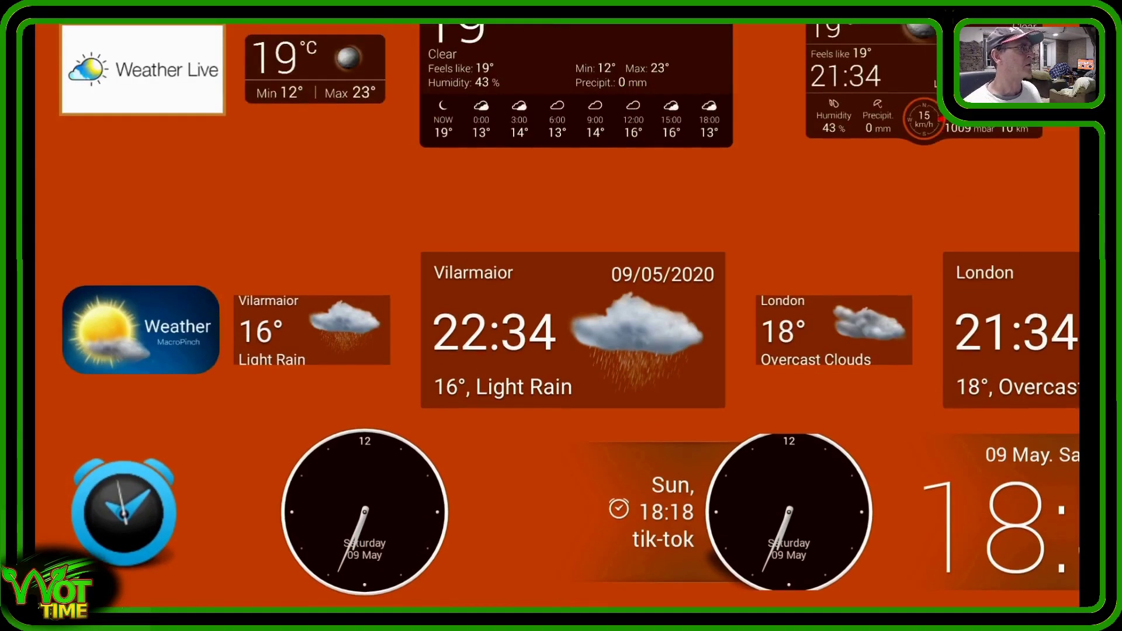
key("Down")
key("Up")
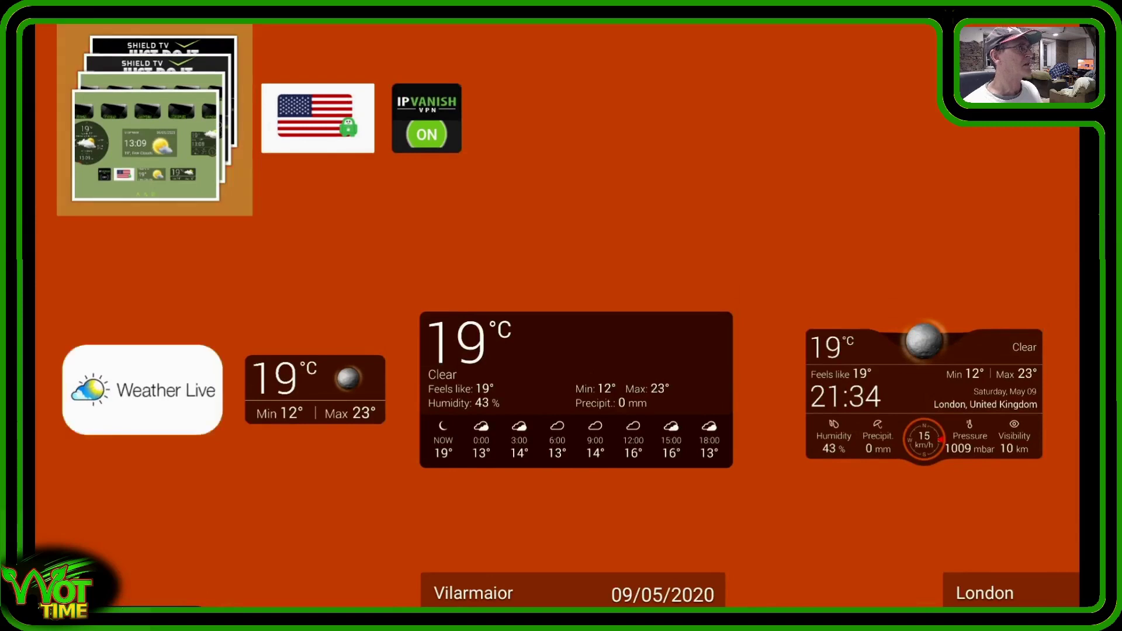
Navigate past the US flag tile to the IPVanish VPN widget.
key("Right")
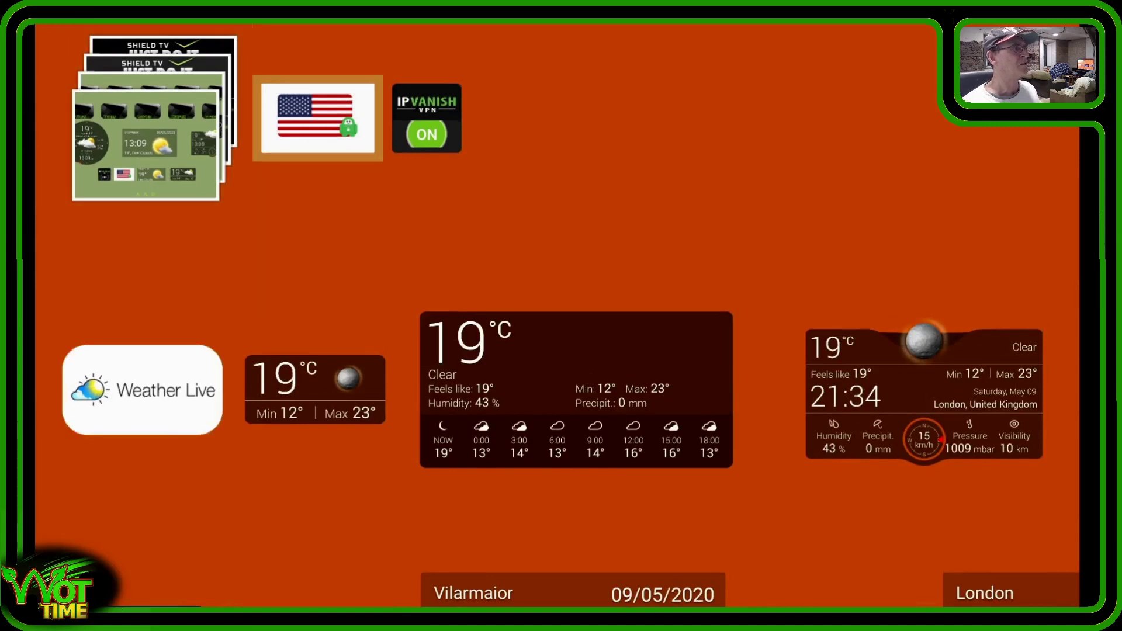
key("Right")
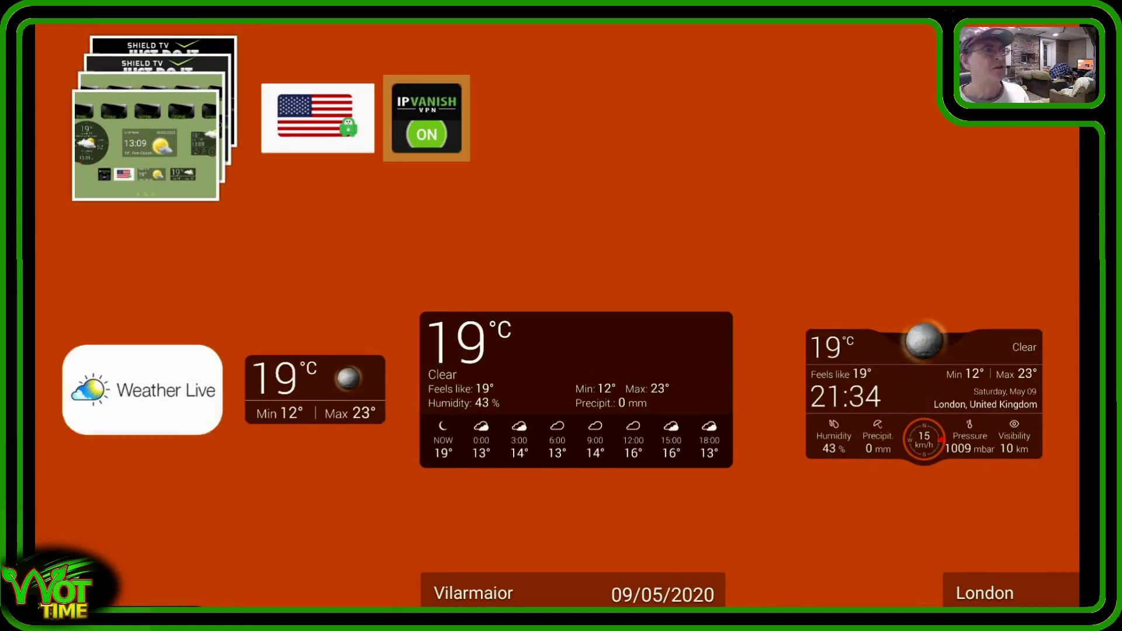
key("Down")
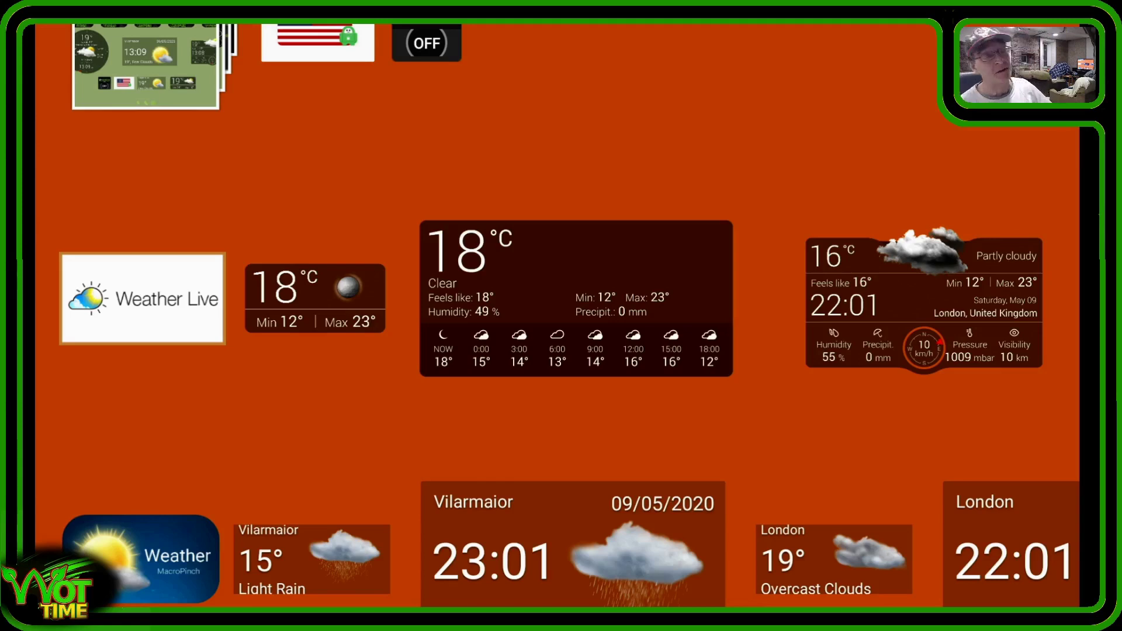
key("Up")
key("Down")
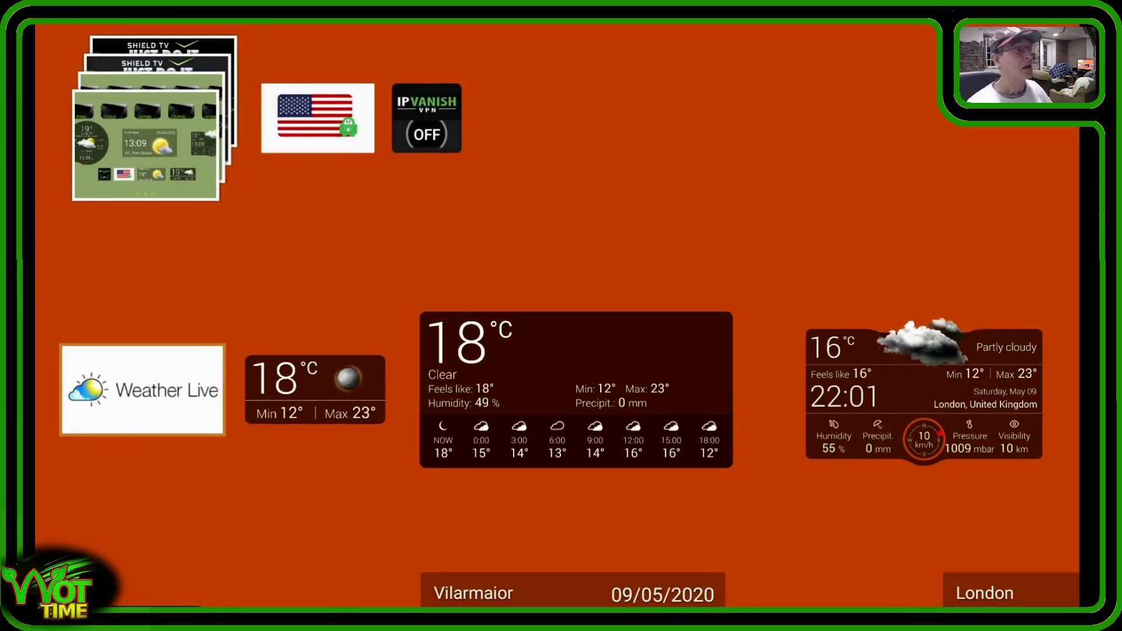
key("Up")
key("Right")
key("Right")
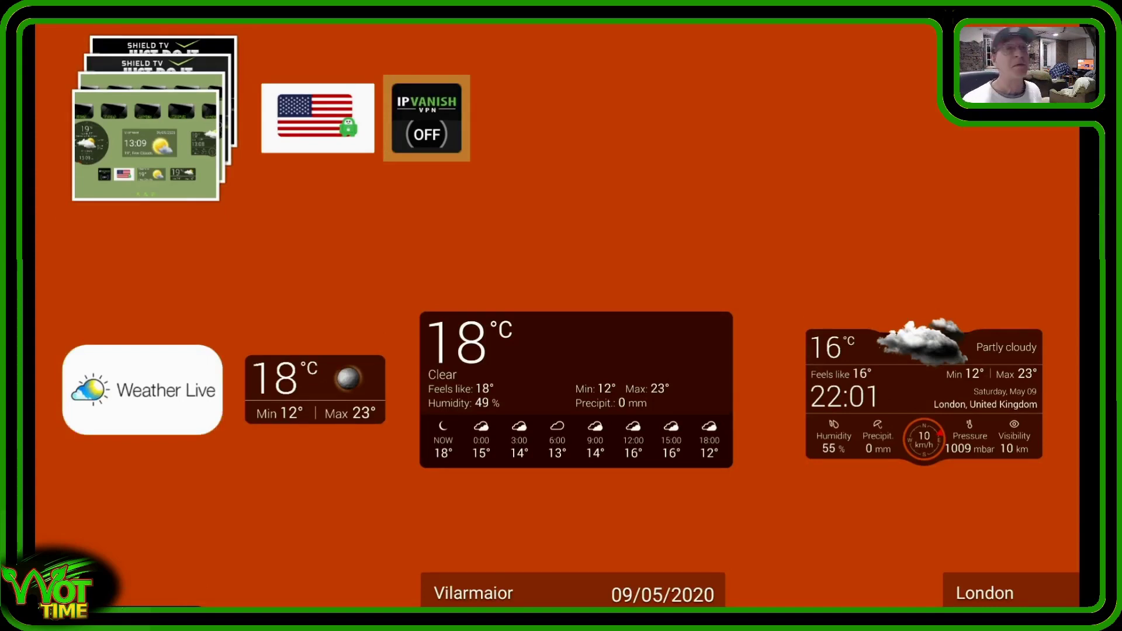
Toggle the IPVanish VPN widget on, then back OFF.
key("Return")
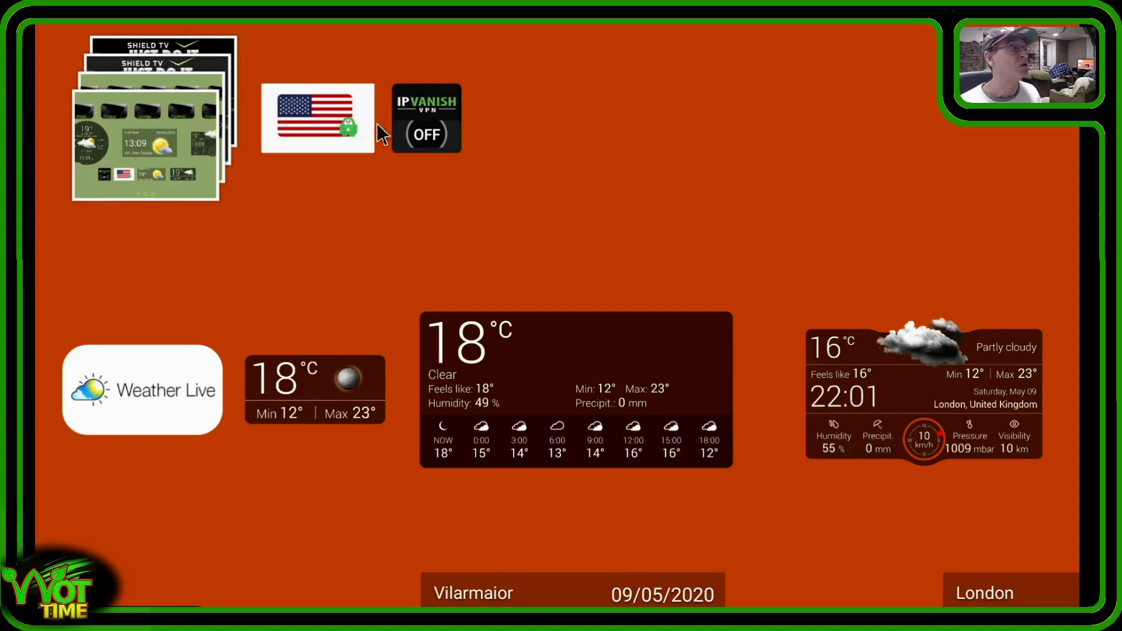
left_click(429, 141)
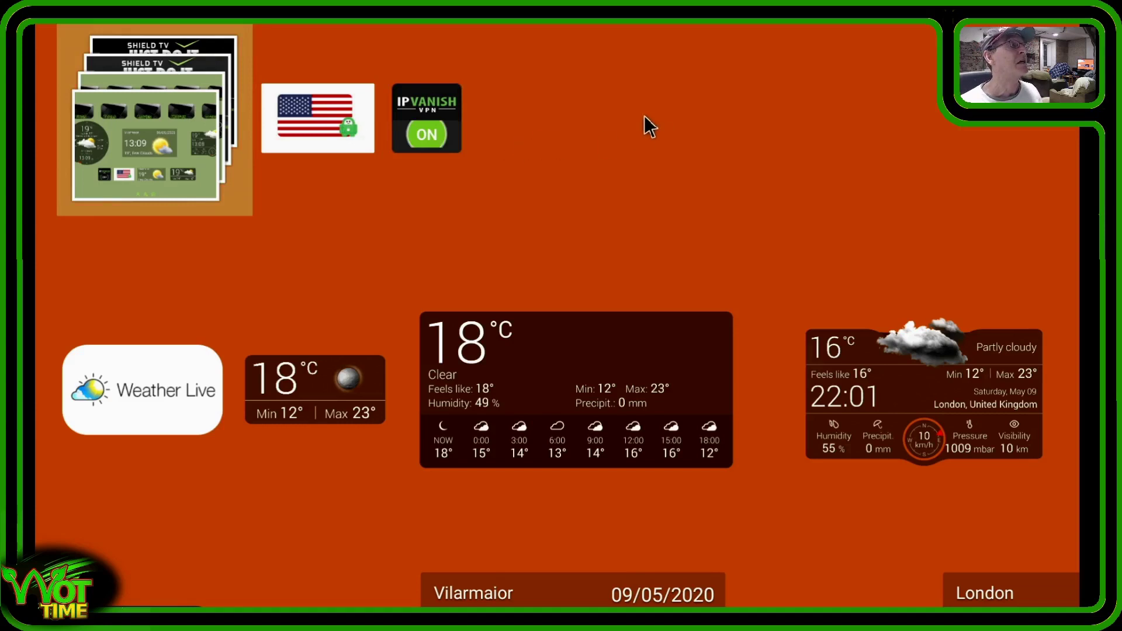
left_click(429, 140)
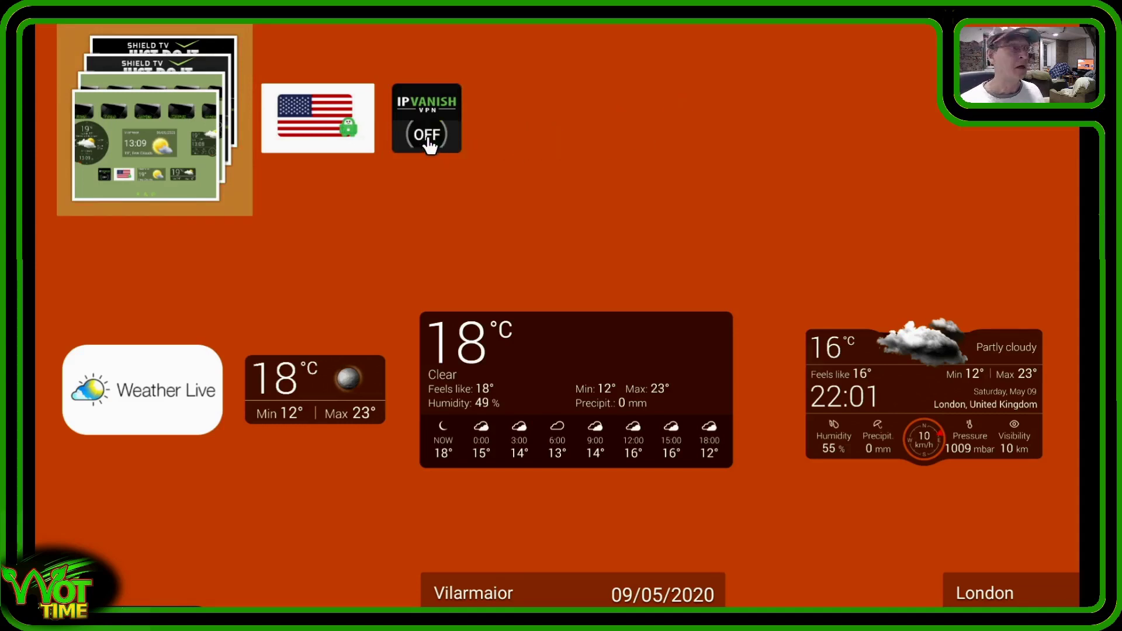